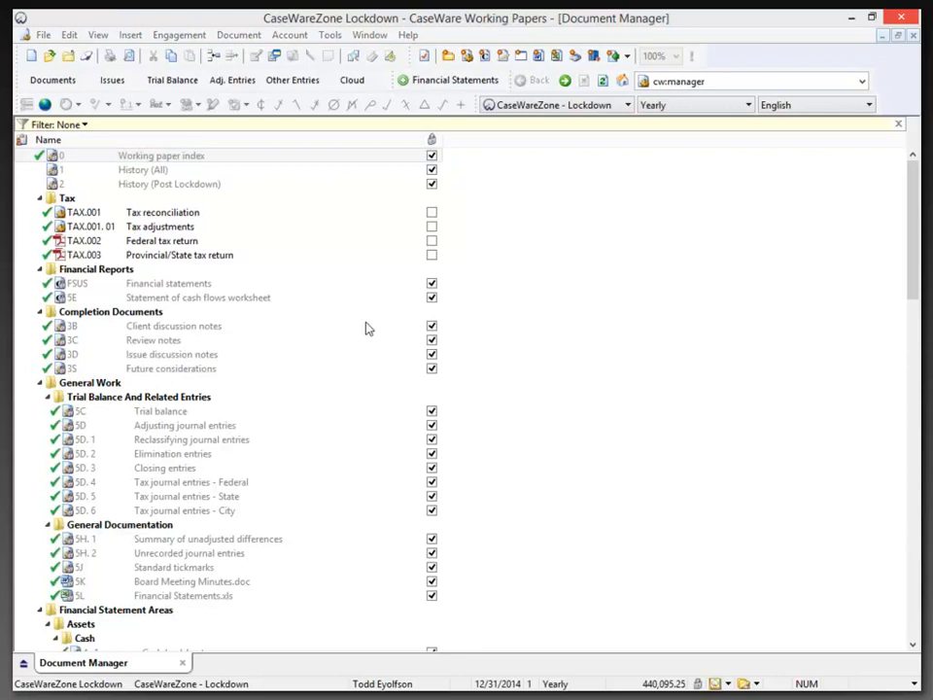
# Switch to File Explorer, open the External Documents folder in Google Drive and narrow the window to uncover the document list
pyautogui.press('super+e')
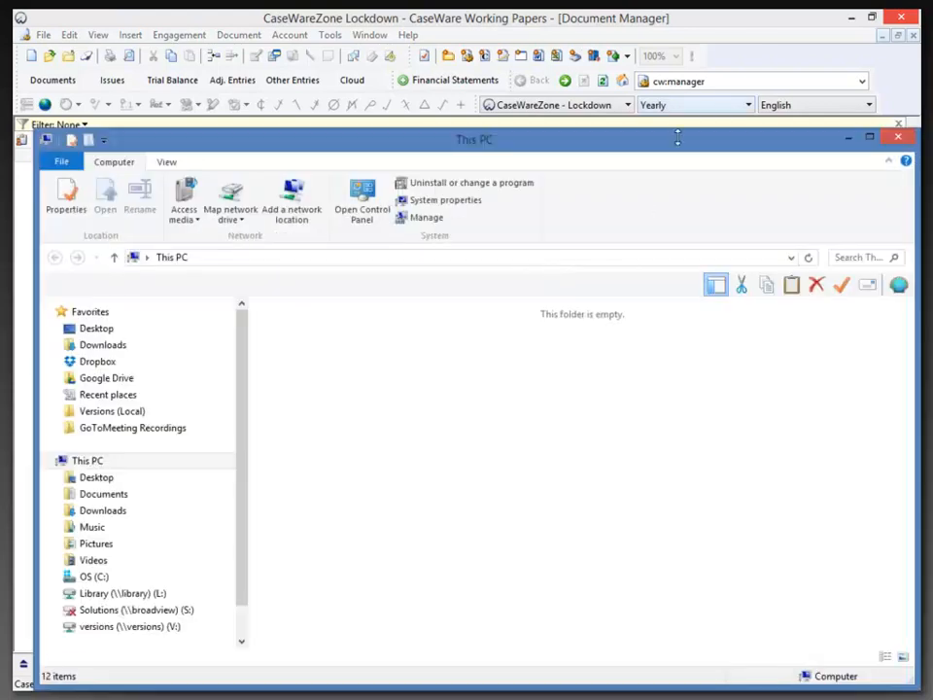
pyautogui.click(108, 381)
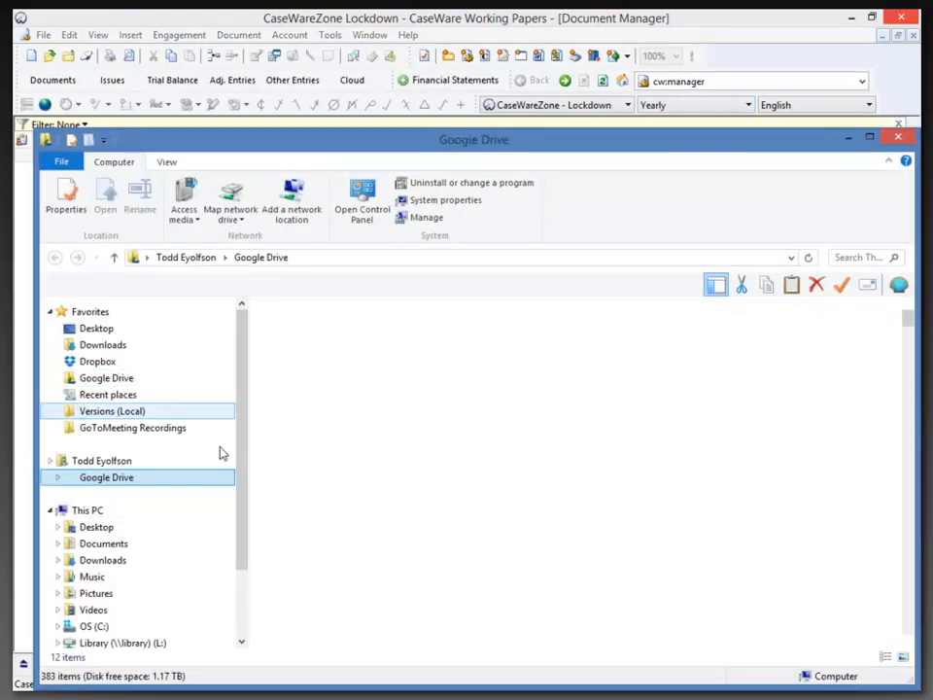
pyautogui.click(335, 582)
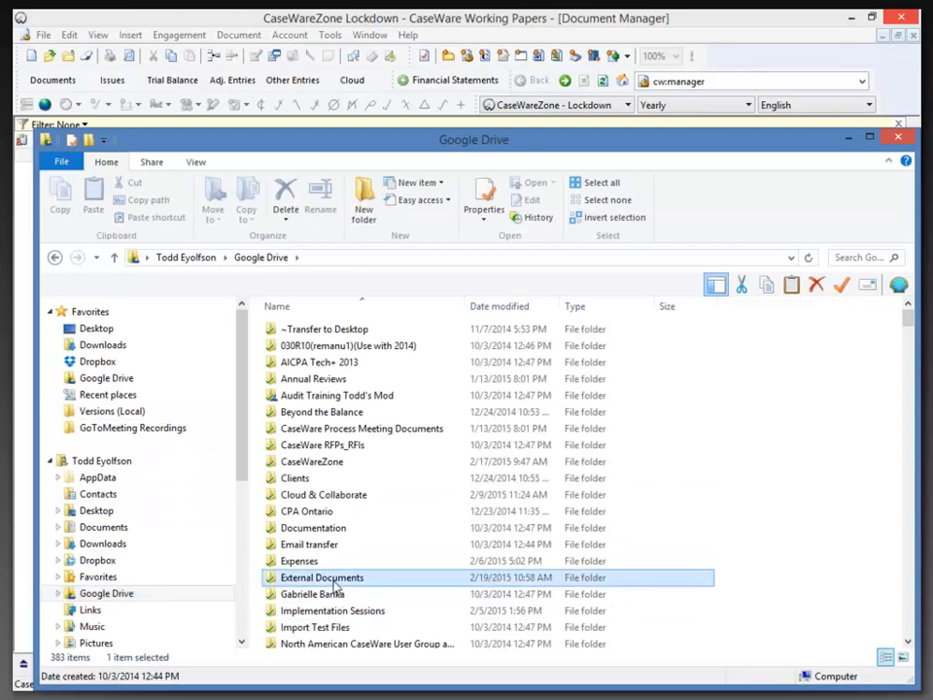
pyautogui.moveTo(37, 418); pyautogui.dragTo(439, 418)
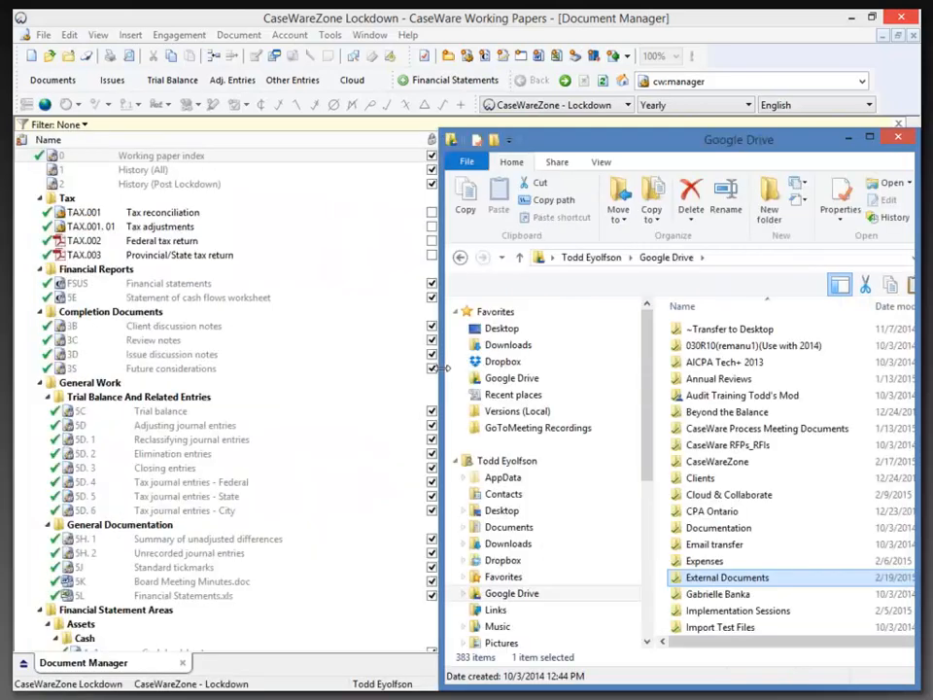
pyautogui.doubleClick(709, 618)
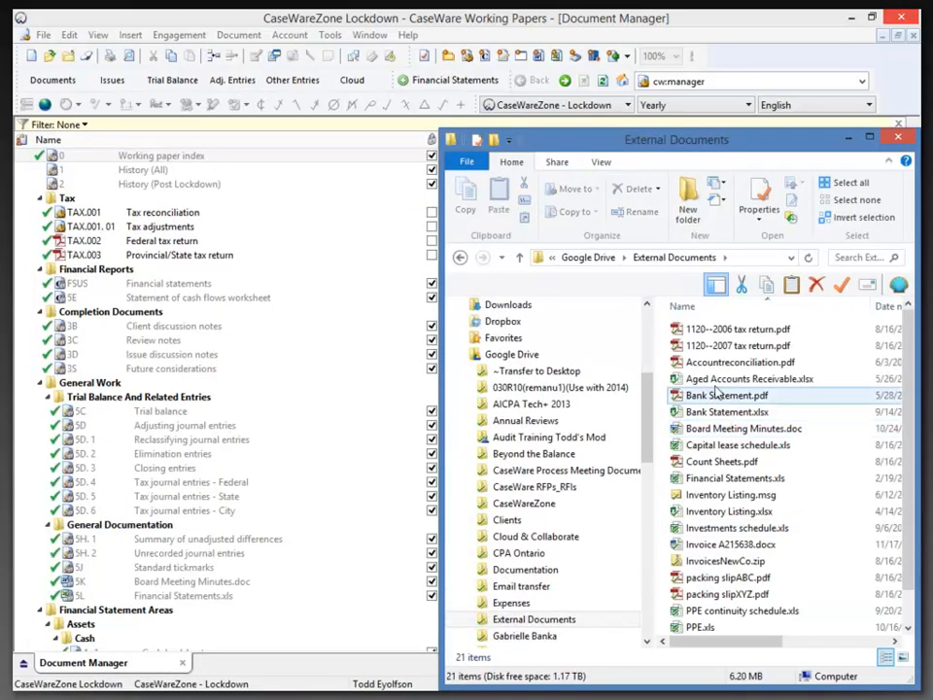
# Add Bank Statement.pdf after Future considerations in the Completion Documents folder, giving the lockdown explanation "New document was required"
pyautogui.moveTo(709, 397); pyautogui.dragTo(228, 376)
pyautogui.click(339, 363)
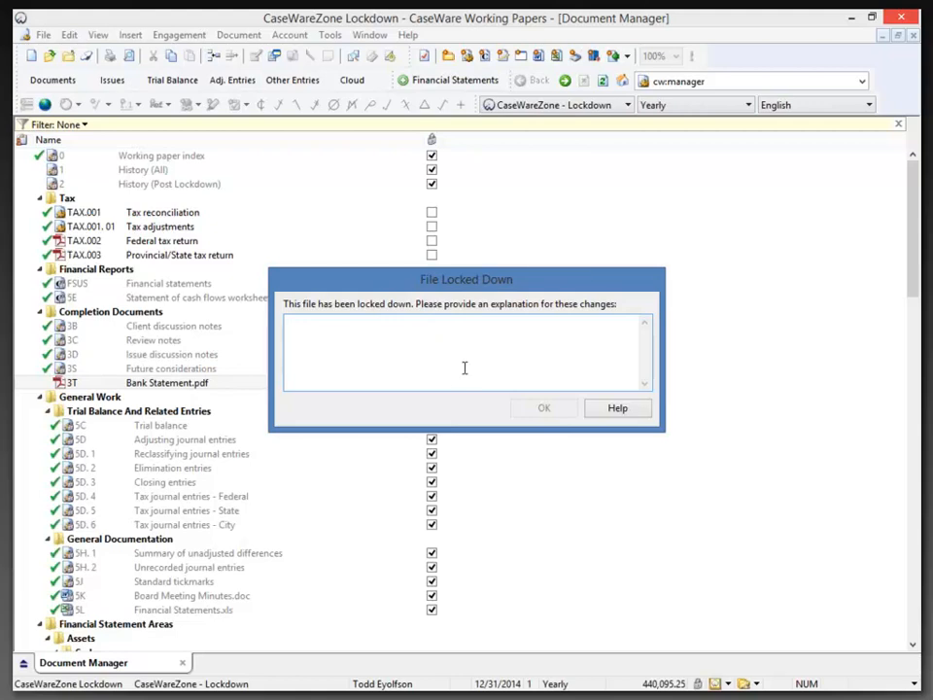
pyautogui.write('New docuemnt was required')
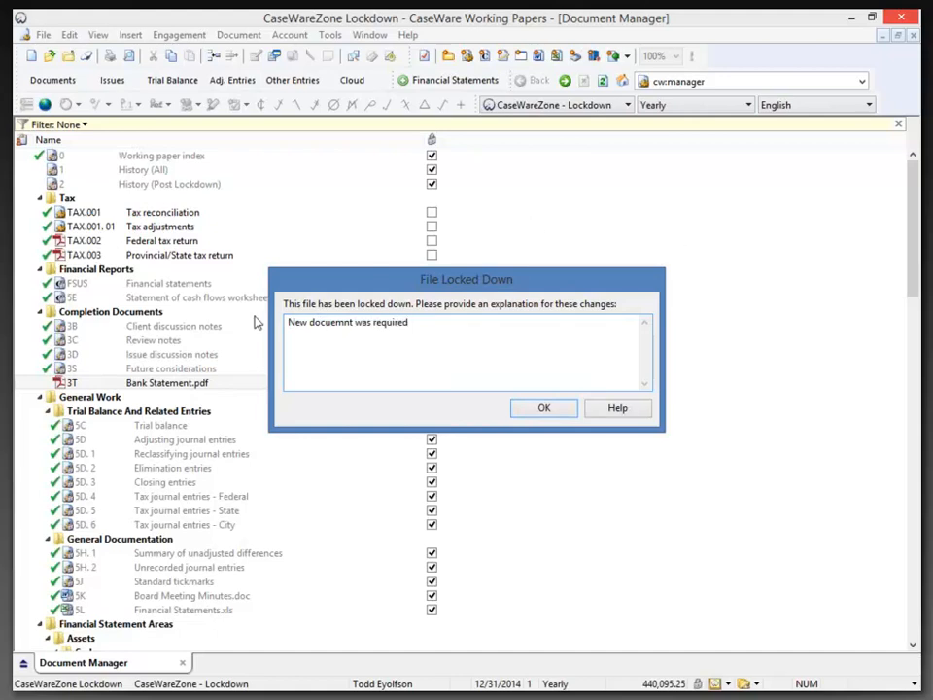
pyautogui.click(332, 327)
pyautogui.write('m')
pyautogui.press('Delete')
pyautogui.click(542, 409)
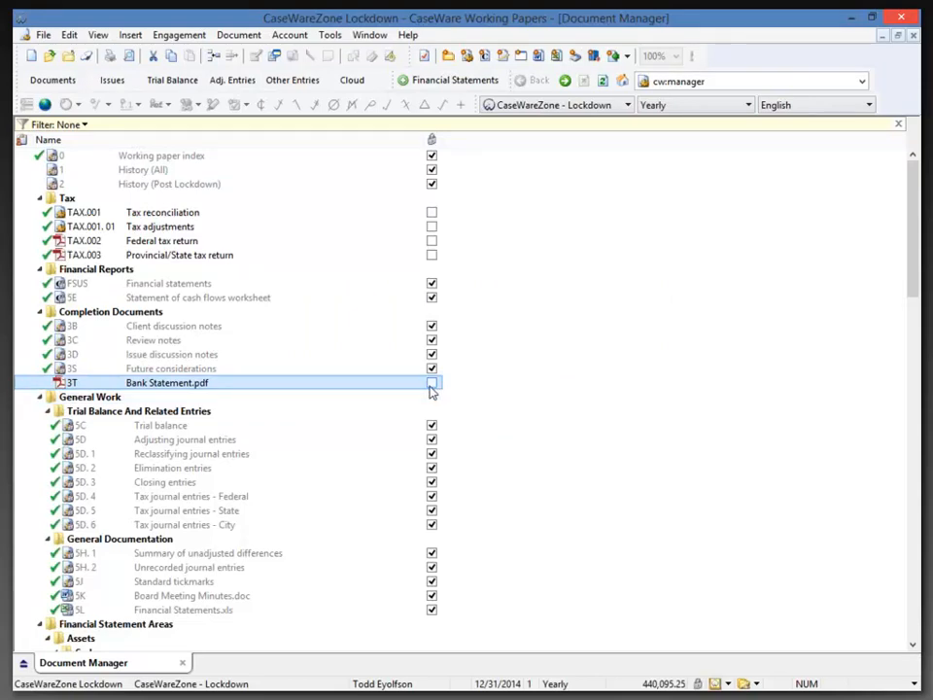
# Examine the history of Bank Statement.pdf in its properties and enable Lock Down for the document
pyautogui.rightClick(351, 390)
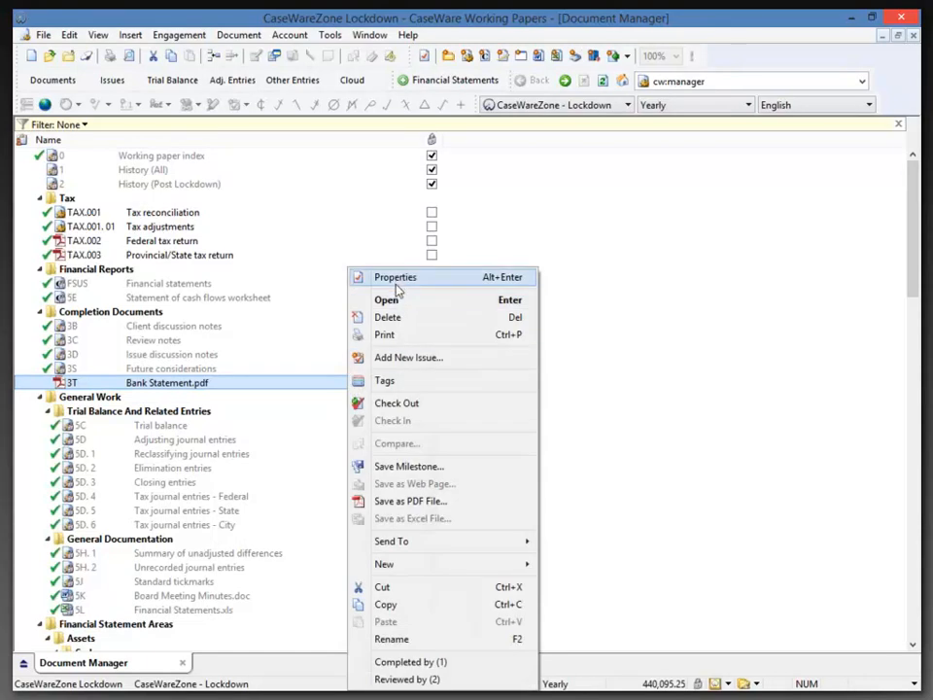
pyautogui.click(397, 284)
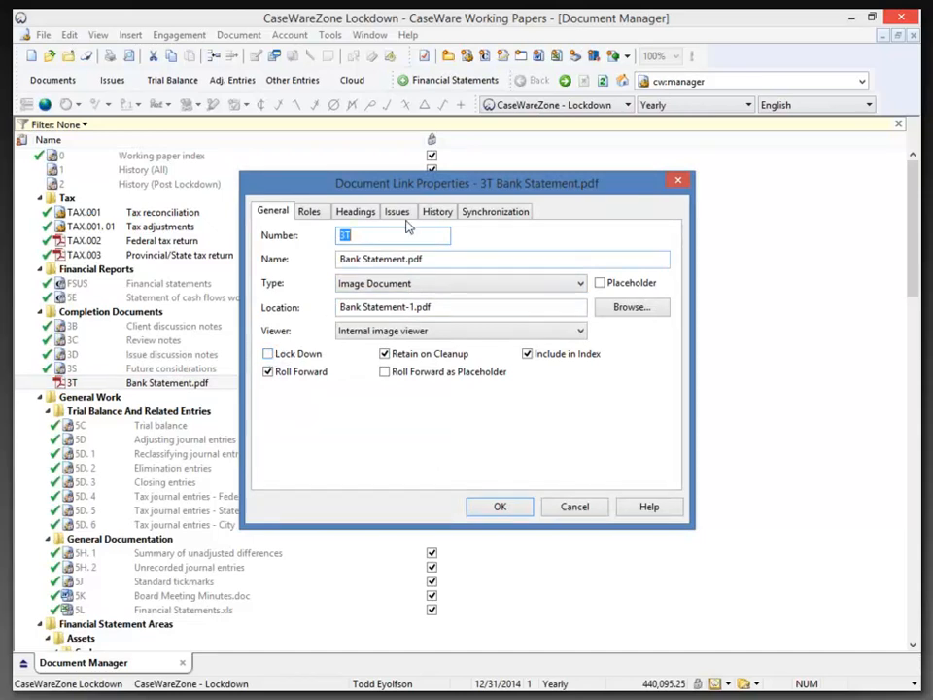
pyautogui.click(434, 213)
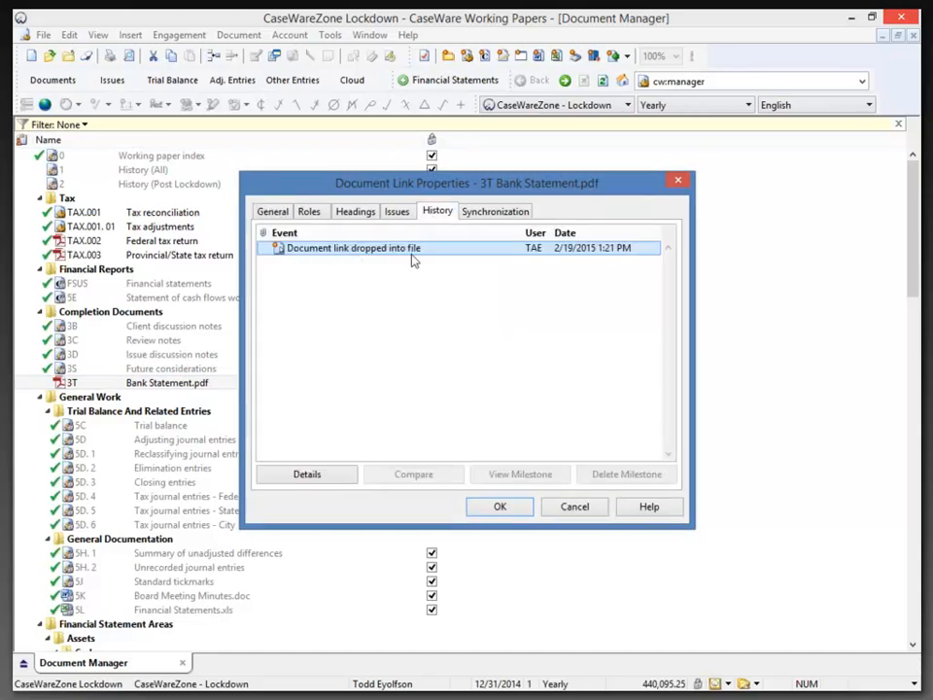
pyautogui.click(282, 214)
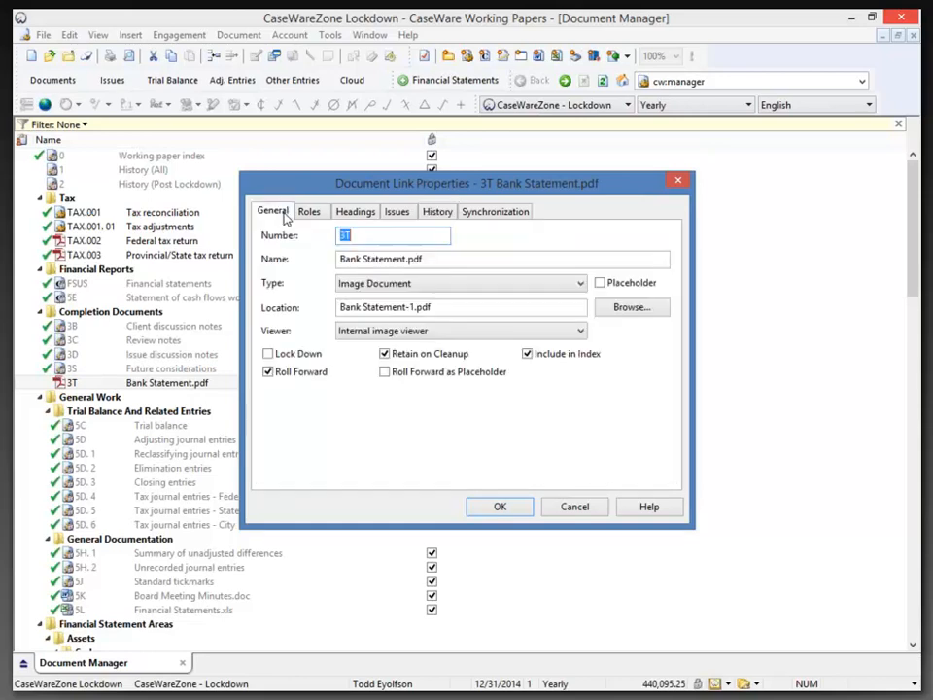
pyautogui.click(268, 355)
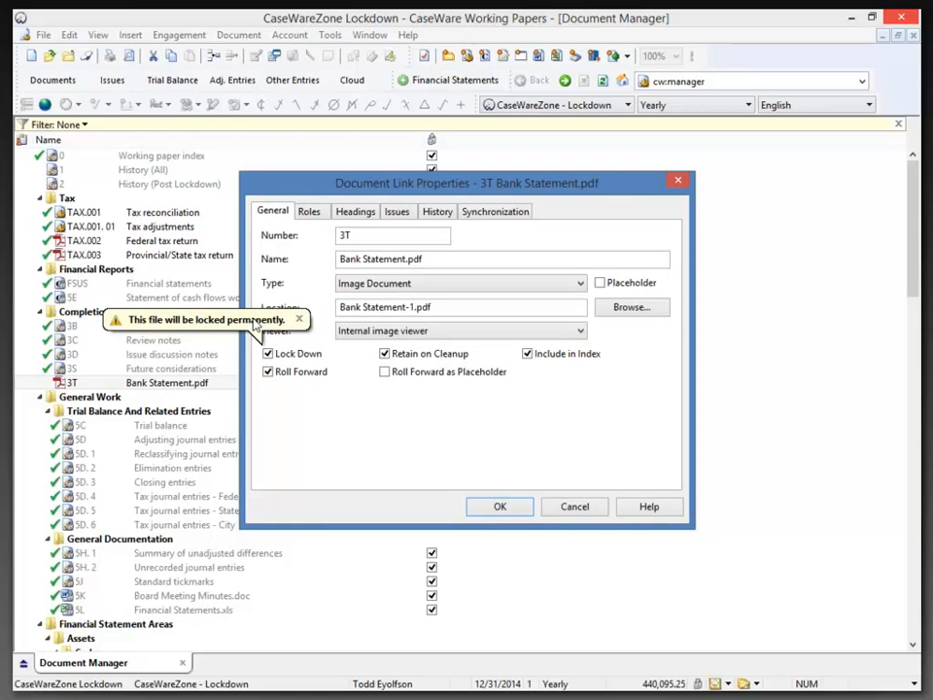
pyautogui.click(499, 505)
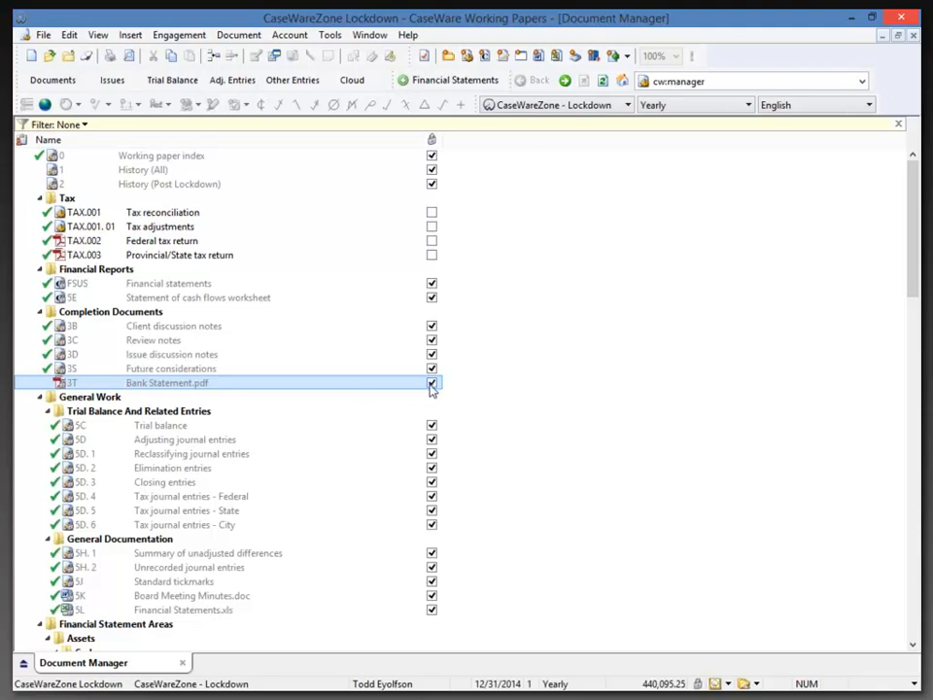
# Review the general properties and the event history of the locked Bank Statement.pdf
pyautogui.rightClick(287, 390)
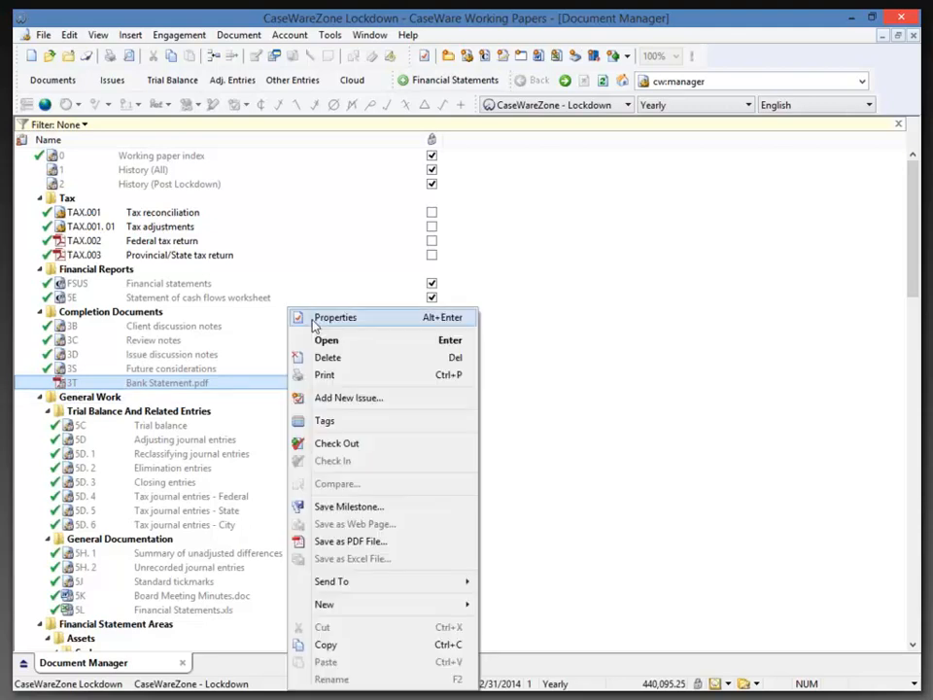
pyautogui.click(314, 318)
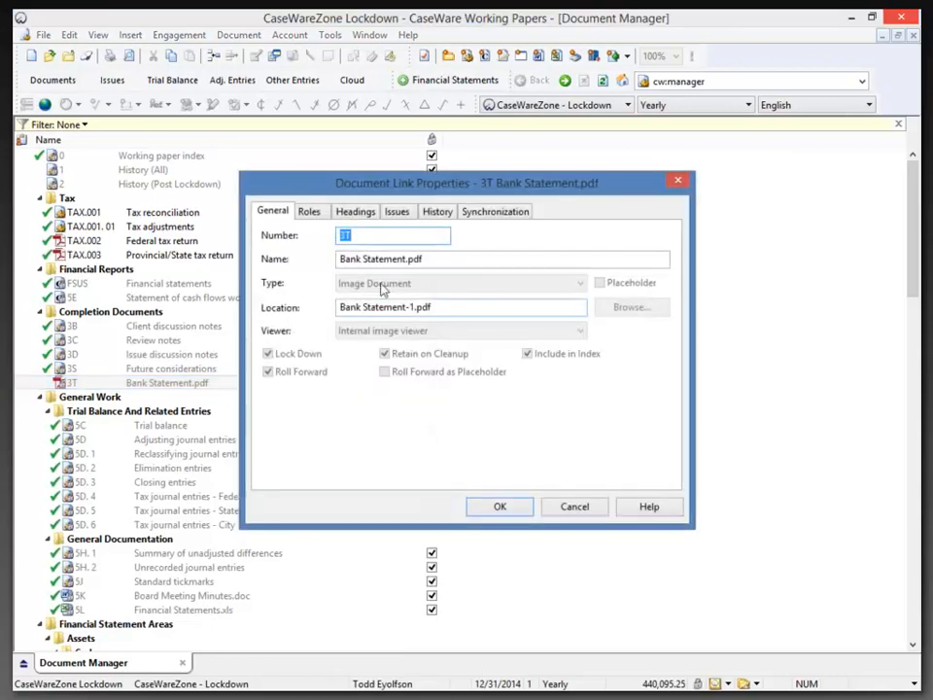
pyautogui.click(435, 214)
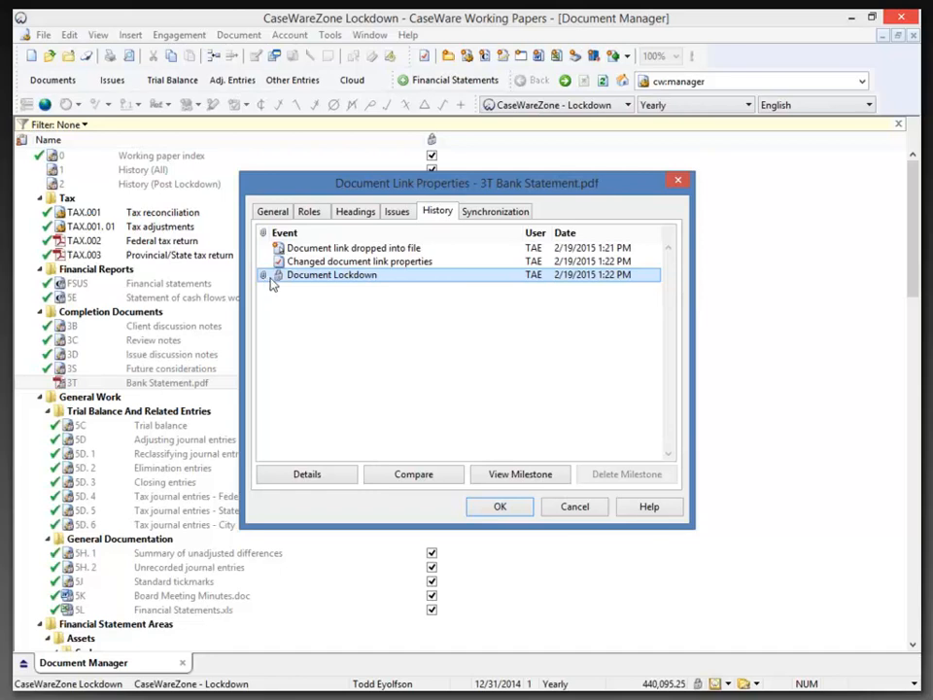
pyautogui.click(501, 508)
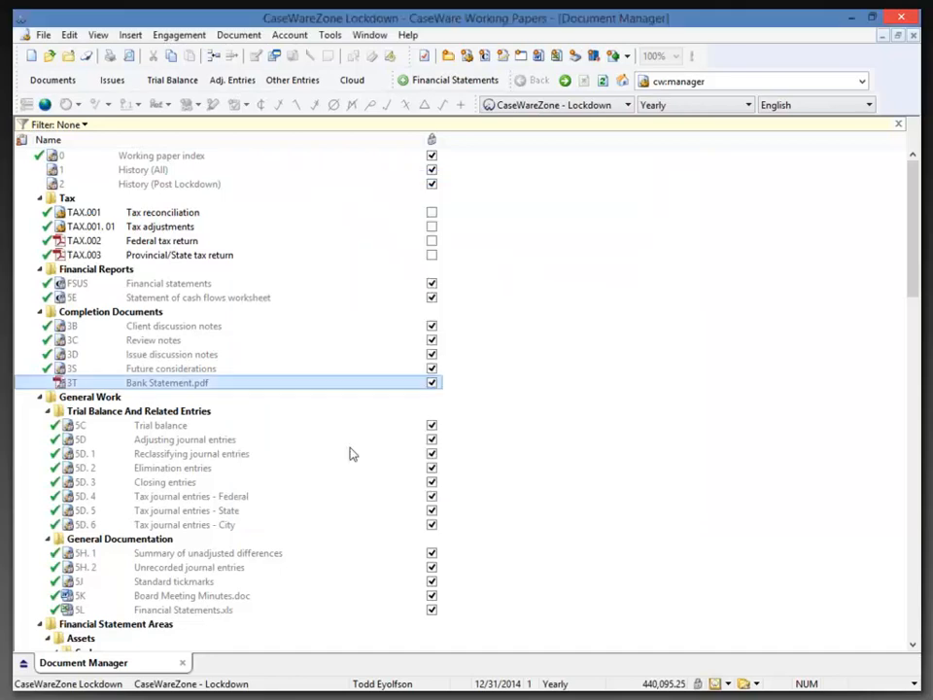
# Try to delete the locked Future considerations document from the Completion Documents folder
pyautogui.click(171, 373)
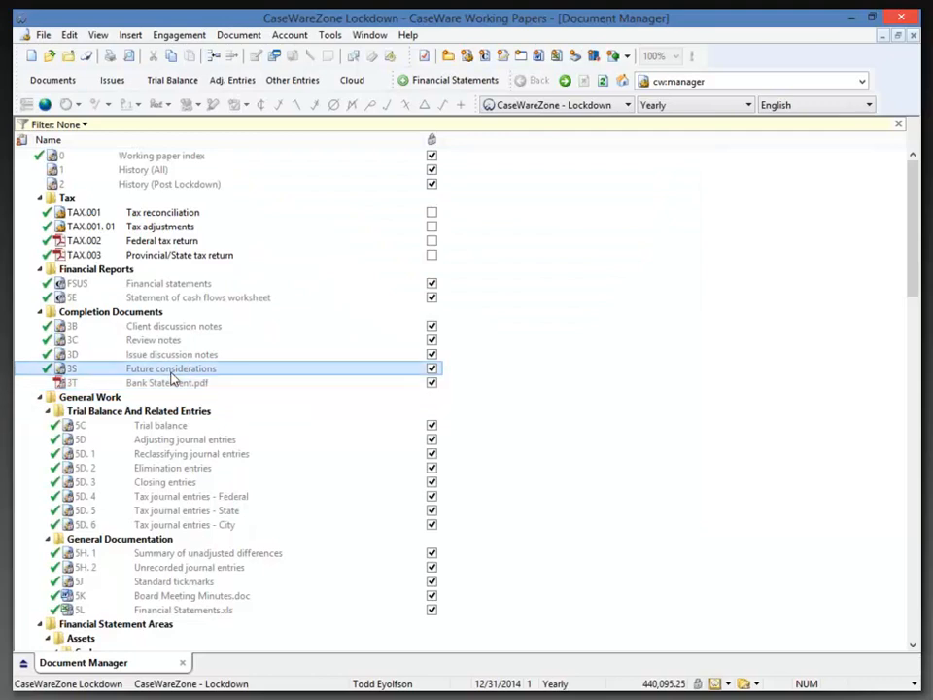
pyautogui.click(69, 35)
pyautogui.click(95, 130)
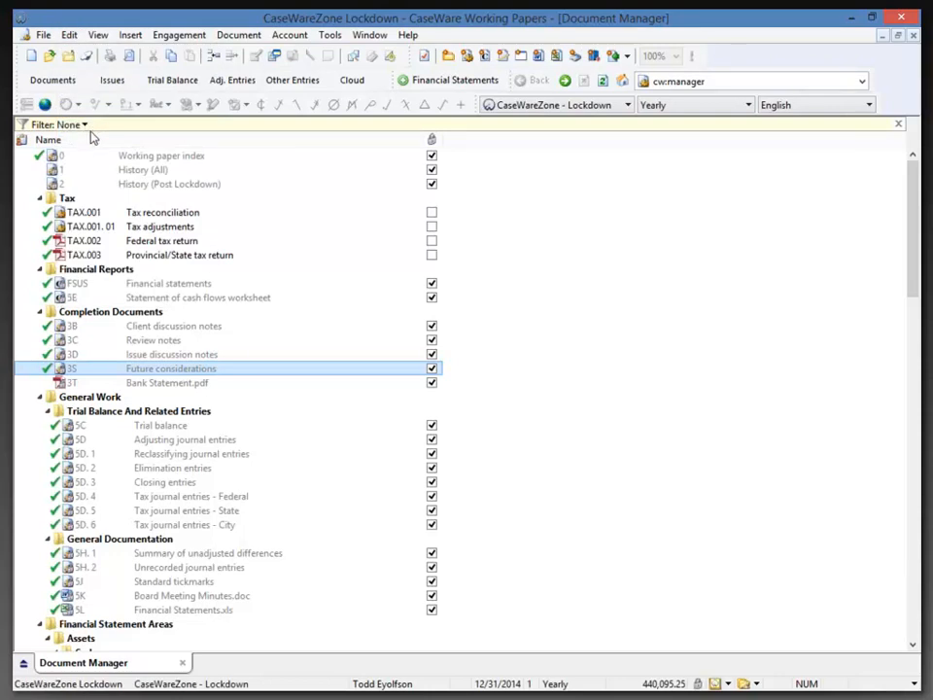
pyautogui.rightClick(173, 374)
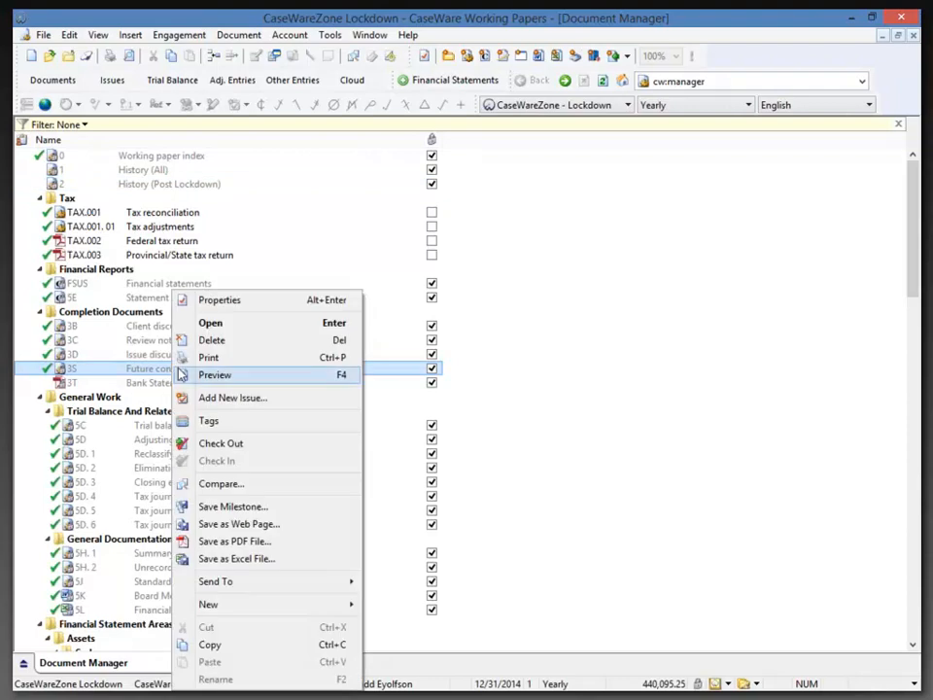
pyautogui.click(211, 340)
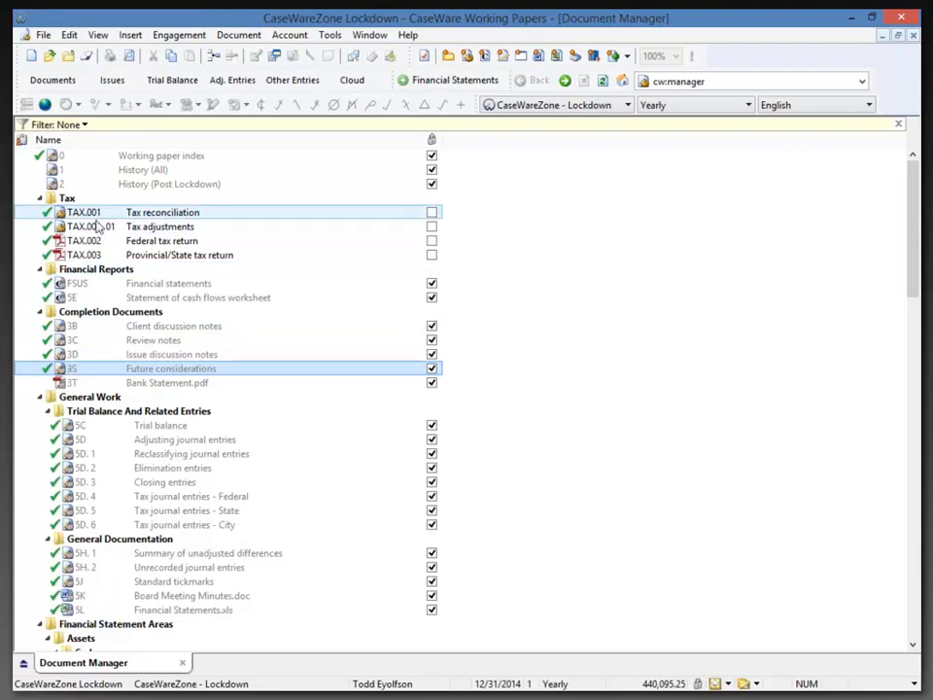
# Add Inventory Listing.msg from the External Documents folder to the Tax folder below Provincial/State tax return
pyautogui.click(148, 256)
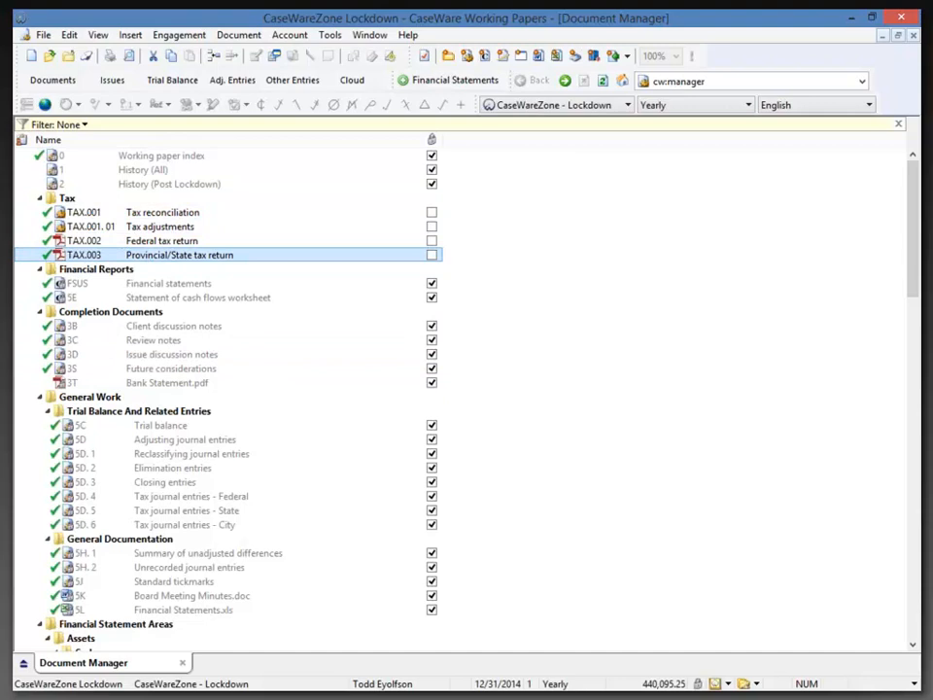
pyautogui.hotkey('alt', 'Tab')
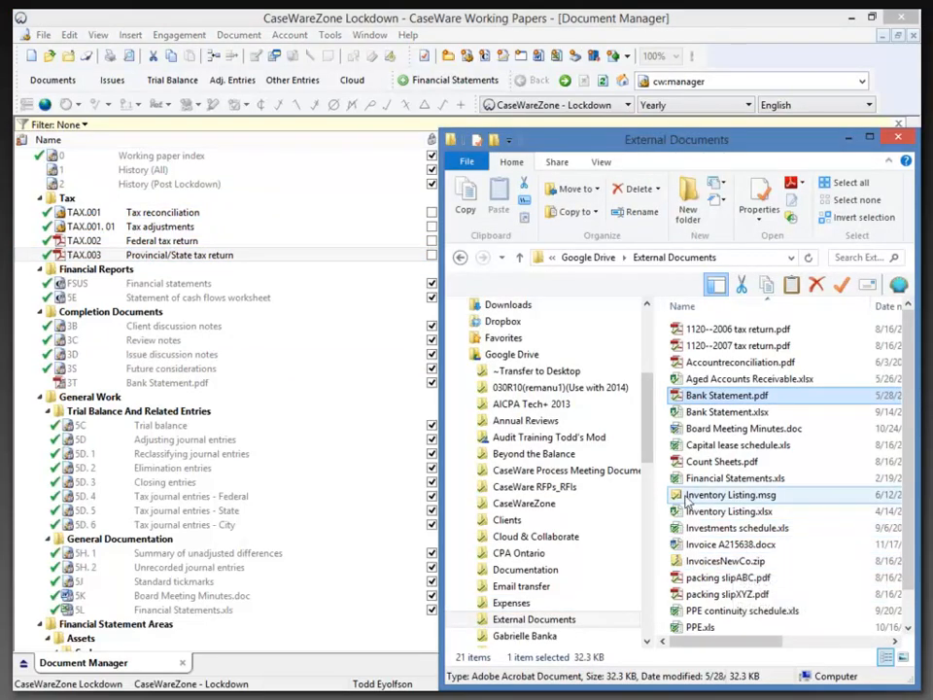
pyautogui.moveTo(688, 496); pyautogui.dragTo(234, 267)
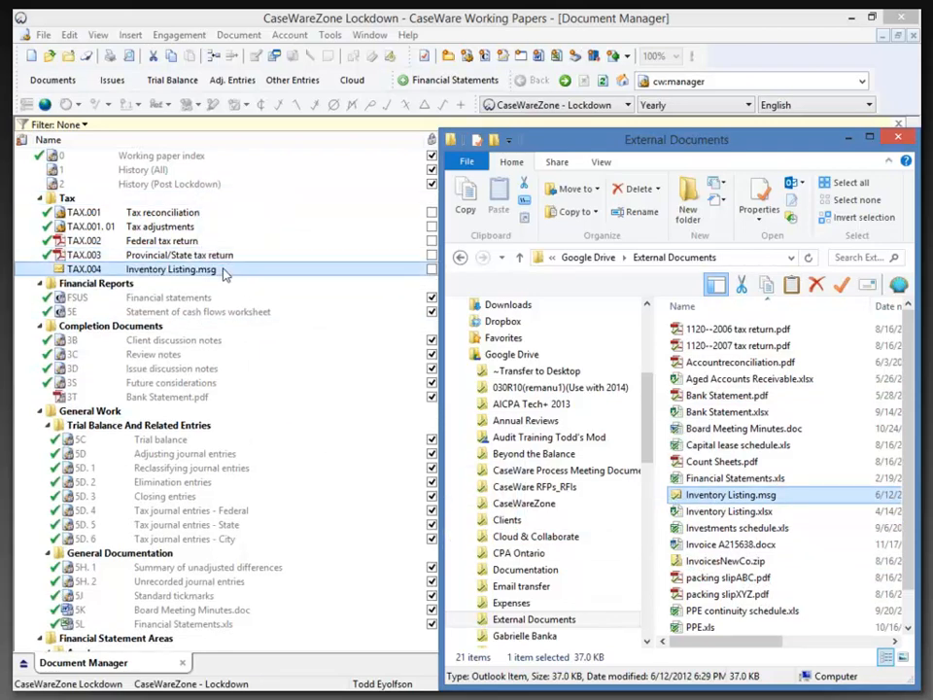
pyautogui.click(223, 269)
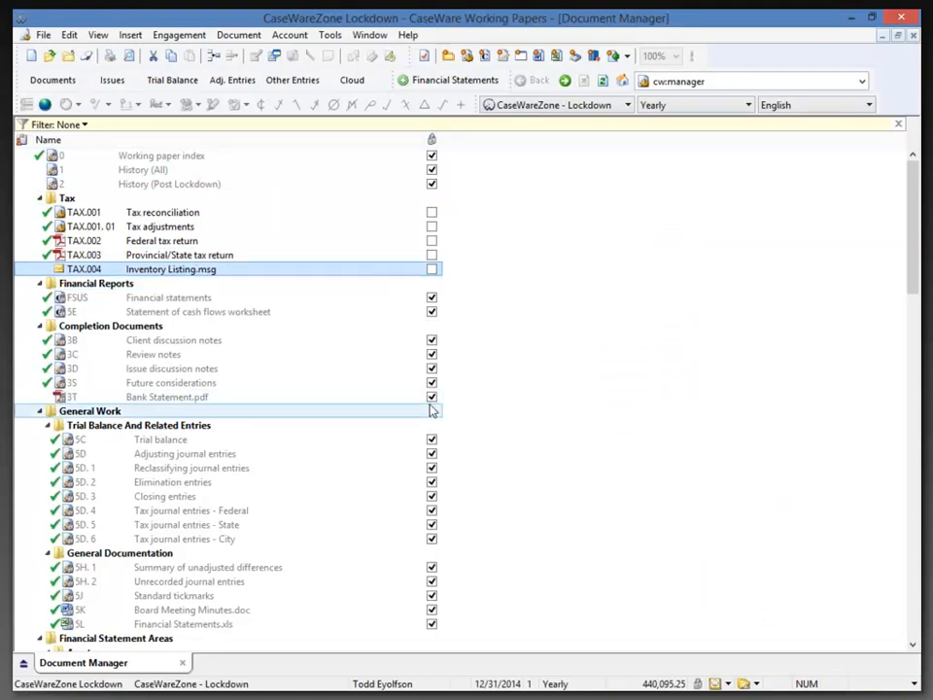
# Check the Tax folder's properties for its lockdown and explanation settings
pyautogui.click(77, 200)
pyautogui.rightClick(77, 200)
pyautogui.click(107, 202)
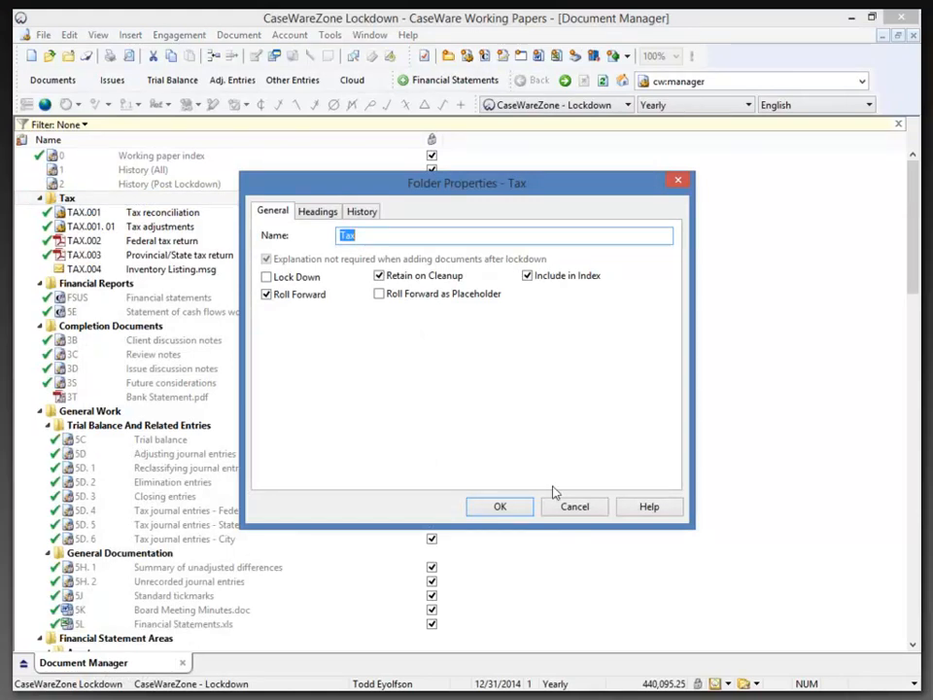
pyautogui.click(518, 510)
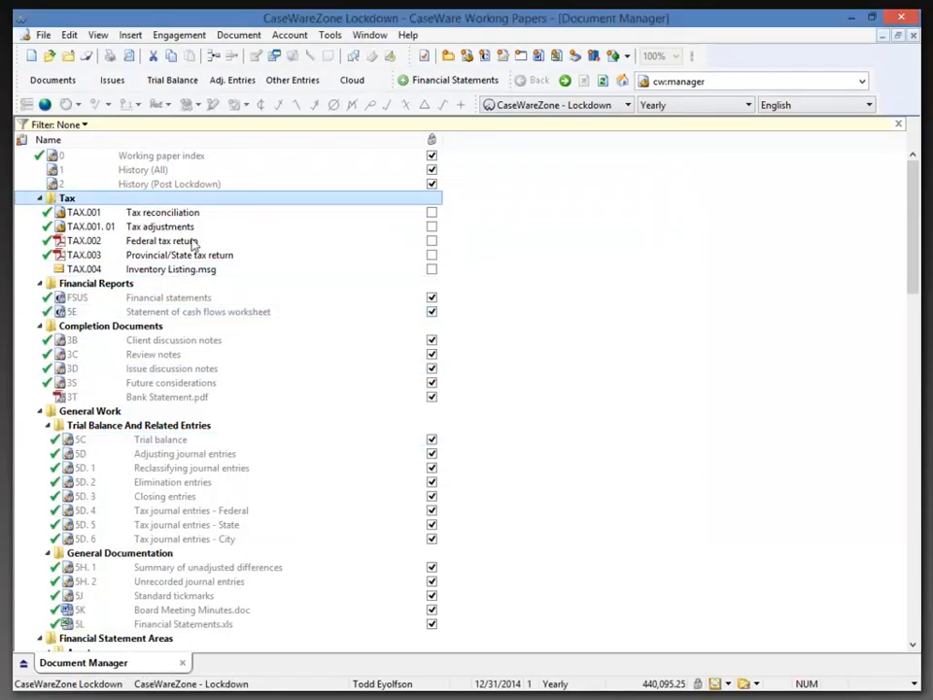
# Delete Inventory Listing.msg from the Tax folder
pyautogui.click(197, 270)
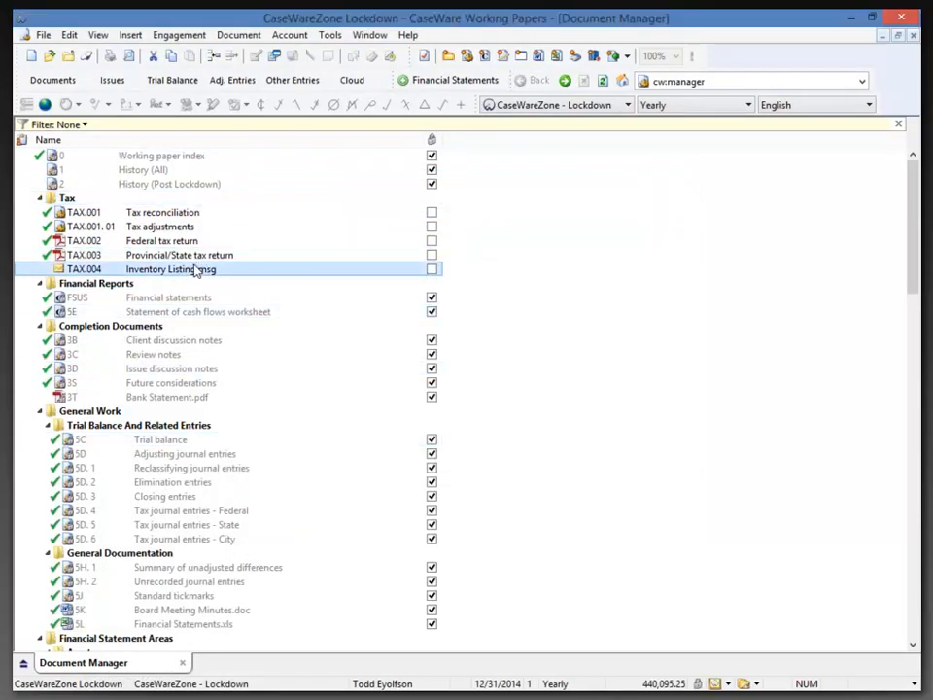
pyautogui.rightClick(197, 270)
pyautogui.click(231, 299)
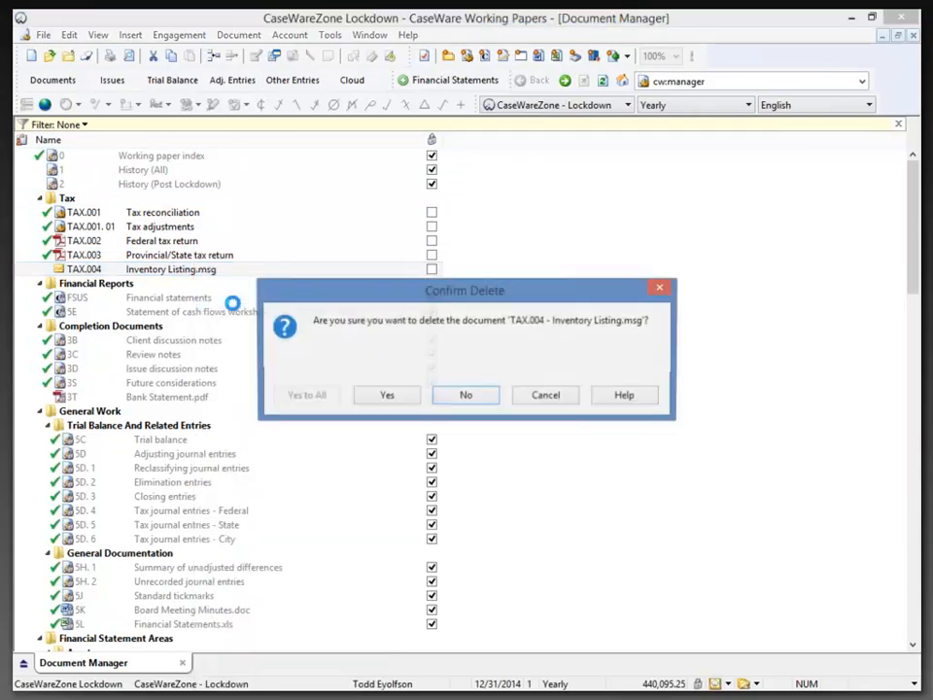
pyautogui.click(394, 408)
pyautogui.click(185, 258)
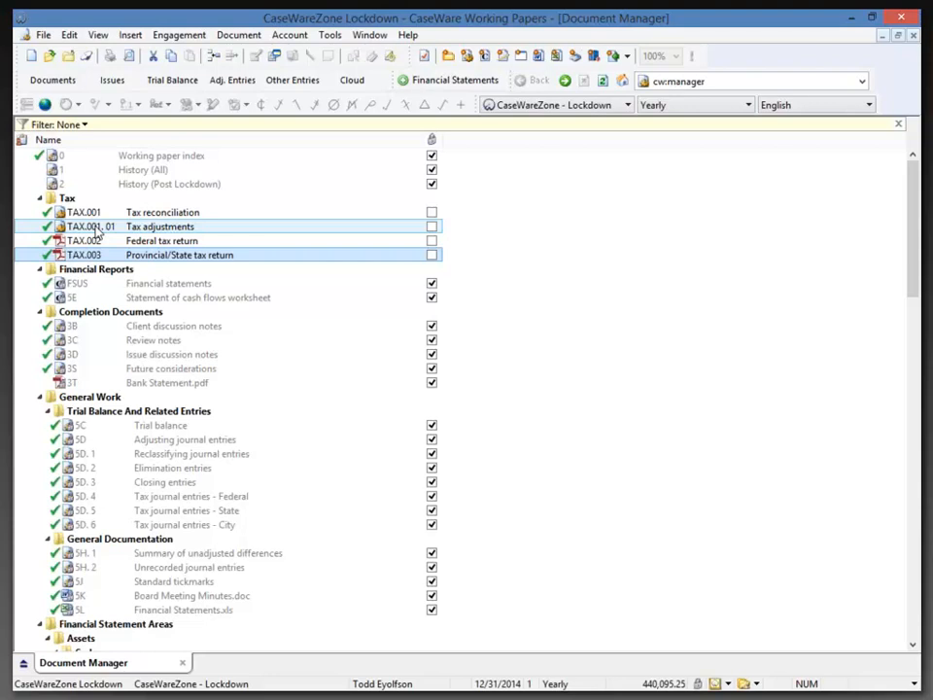
# Create a new adjusting journal entry and try to change its type to Normal adjusting
pyautogui.click(240, 80)
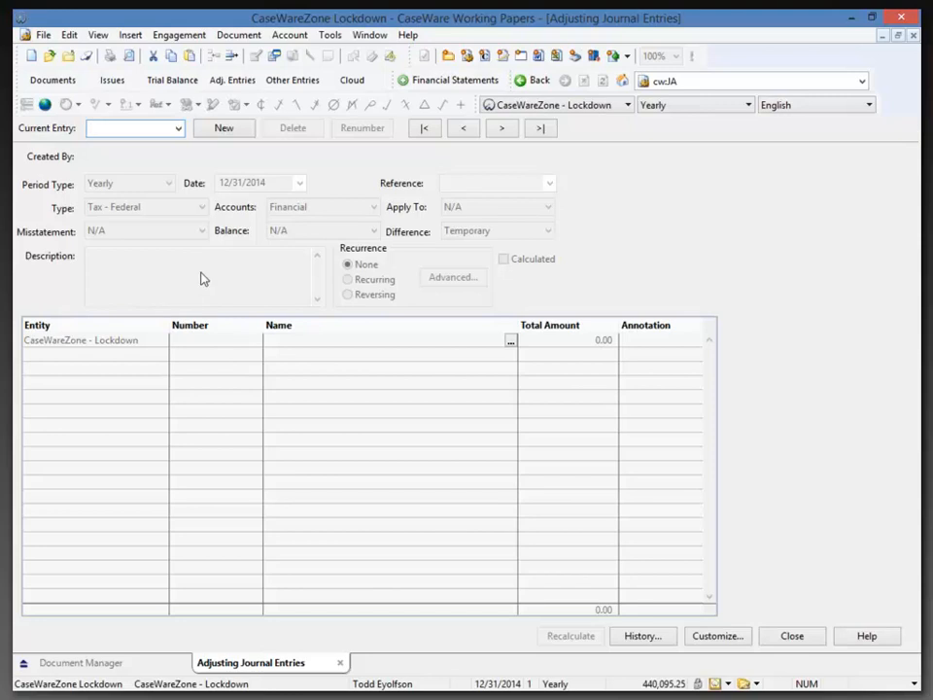
pyautogui.click(222, 130)
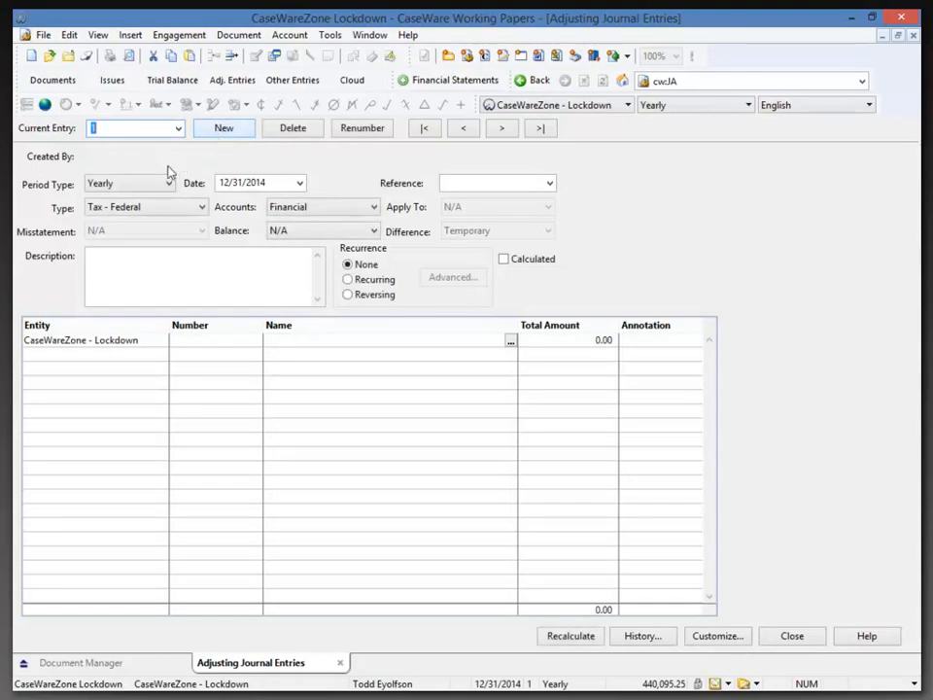
pyautogui.click(151, 215)
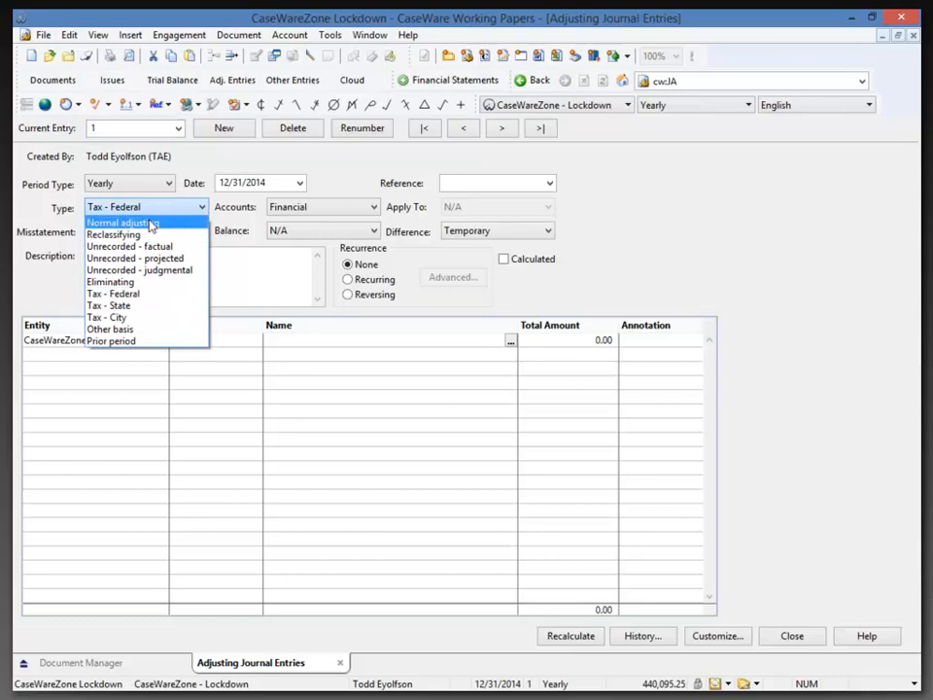
pyautogui.click(150, 223)
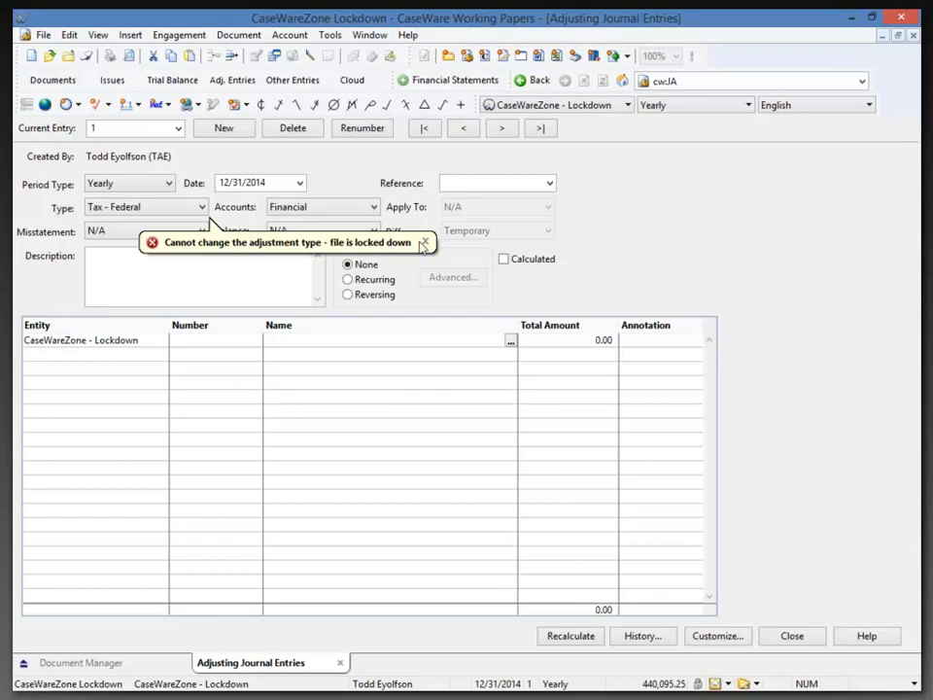
# Set the adjusting entry's misstatement to Factual and check the available balance options
pyautogui.click(214, 277)
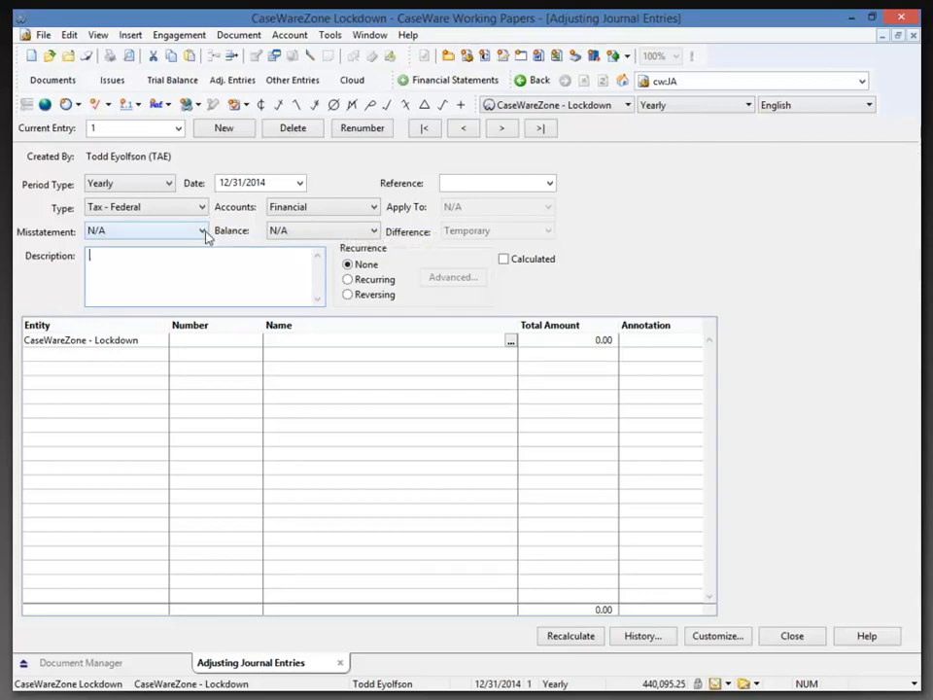
pyautogui.click(202, 234)
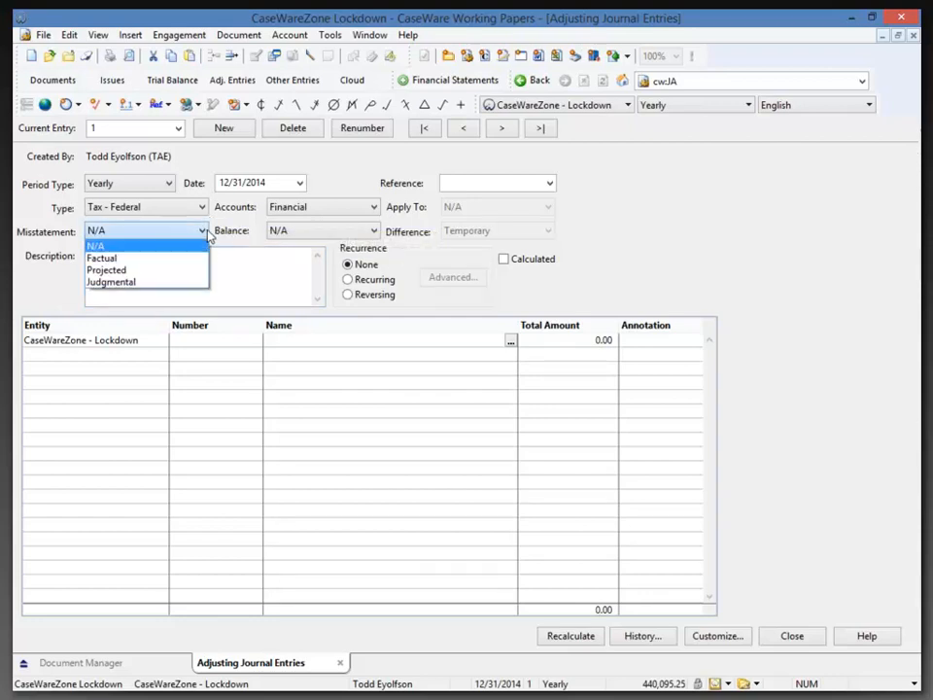
pyautogui.click(127, 260)
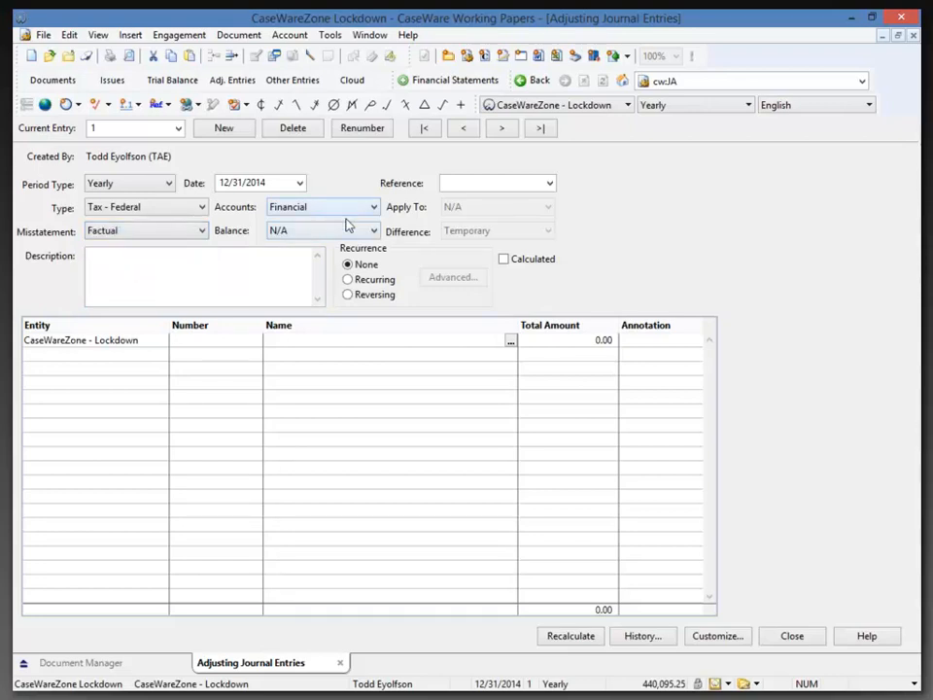
pyautogui.click(356, 235)
pyautogui.click(356, 234)
pyautogui.click(356, 234)
pyautogui.click(356, 234)
pyautogui.click(181, 266)
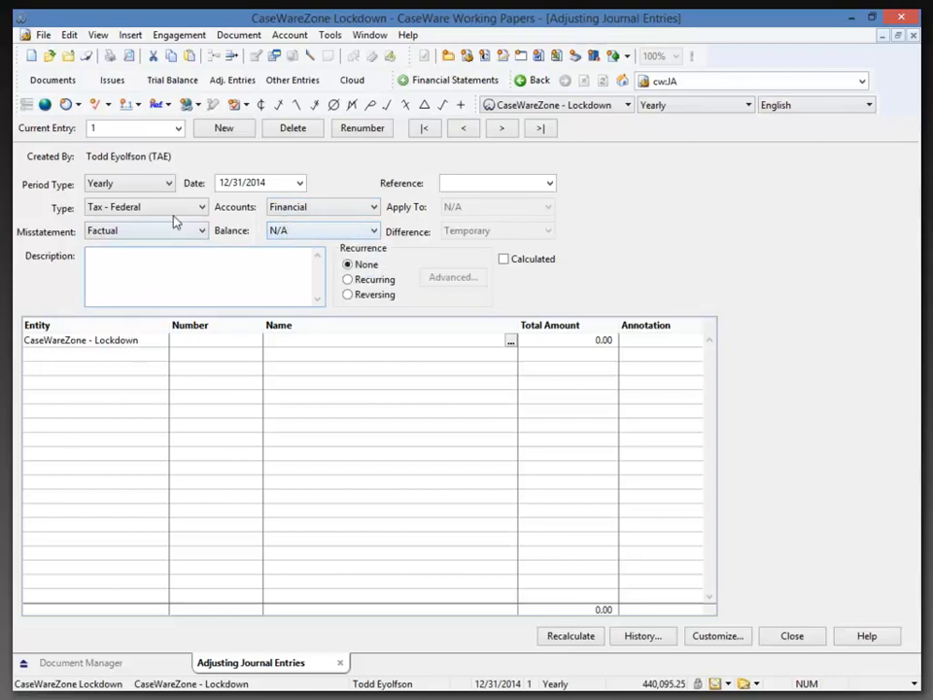
# Base the entry's accounts on Tax Export Code and describe the entry as "Life Ins."
pyautogui.click(311, 207)
pyautogui.click(294, 388)
pyautogui.click(186, 283)
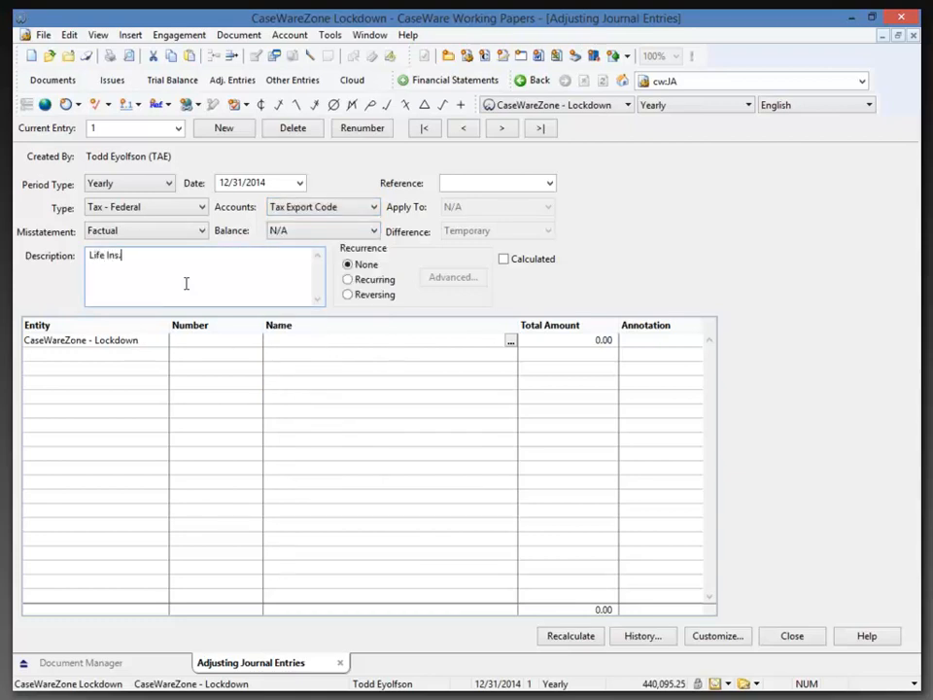
# Add an entry line for tax code M105.E, Officers life ins. premiums, with an amount of 630
pyautogui.click(117, 339)
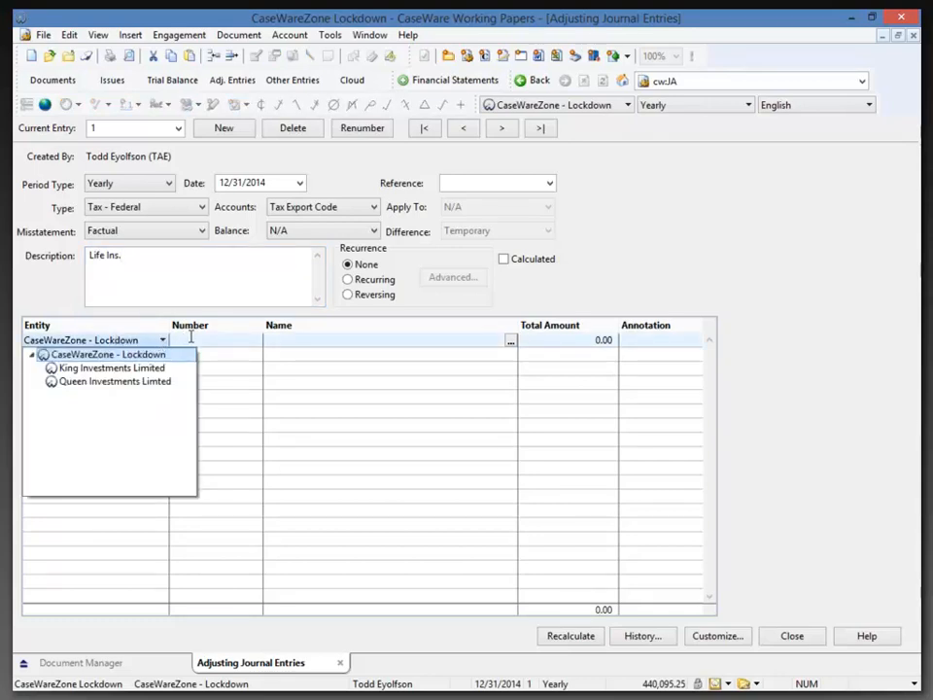
pyautogui.click(192, 336)
pyautogui.click(254, 338)
pyautogui.scroll(-4, 310, 391)
pyautogui.scroll(4, 316, 374)
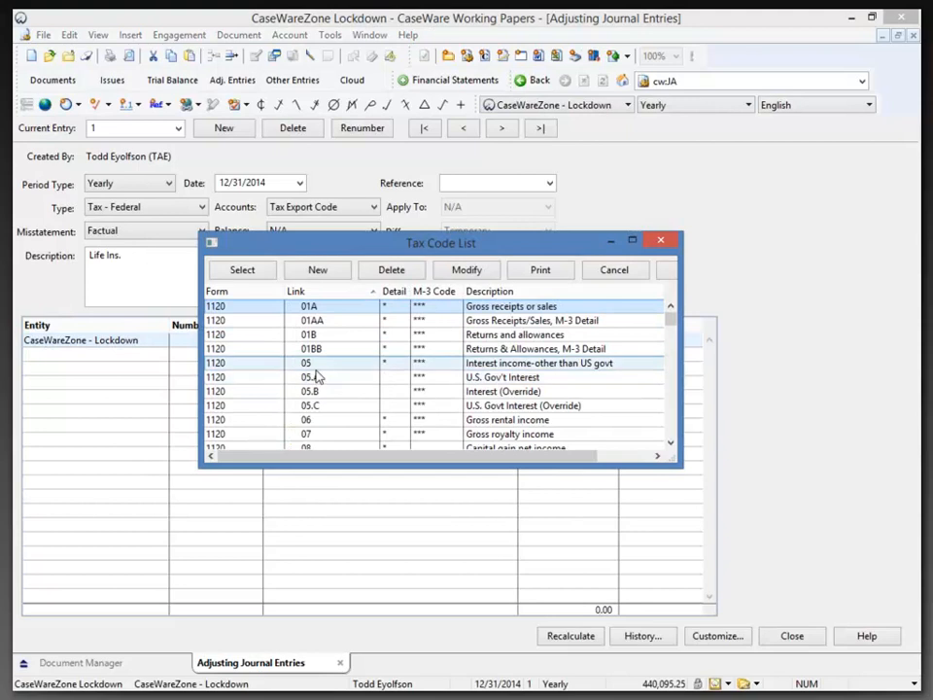
pyautogui.scroll(-15, 321, 378)
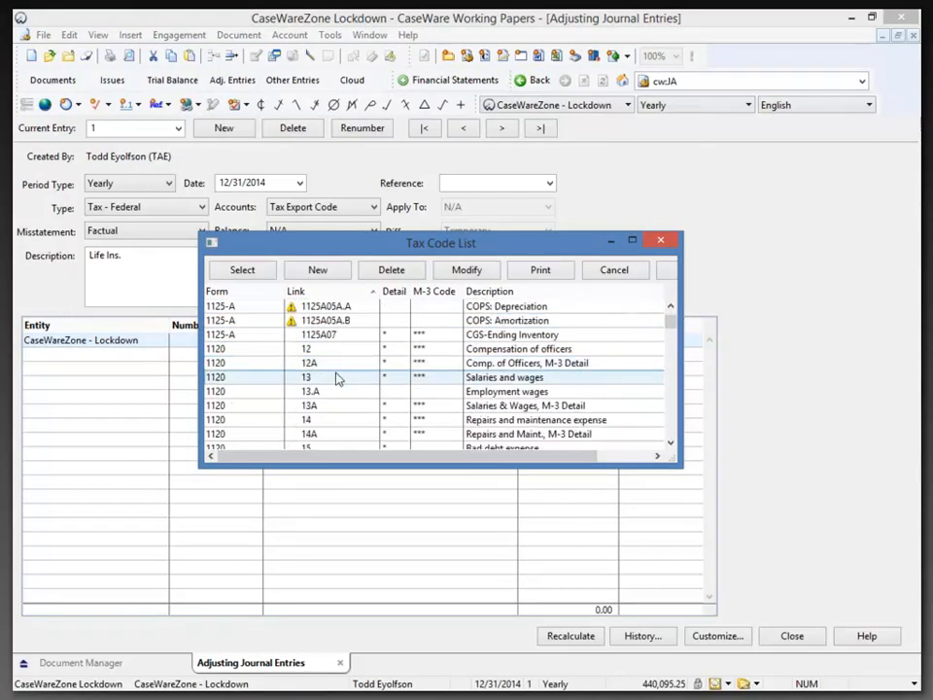
pyautogui.scroll(-15, 337, 378)
pyautogui.scroll(-7, 339, 373)
pyautogui.scroll(3, 337, 367)
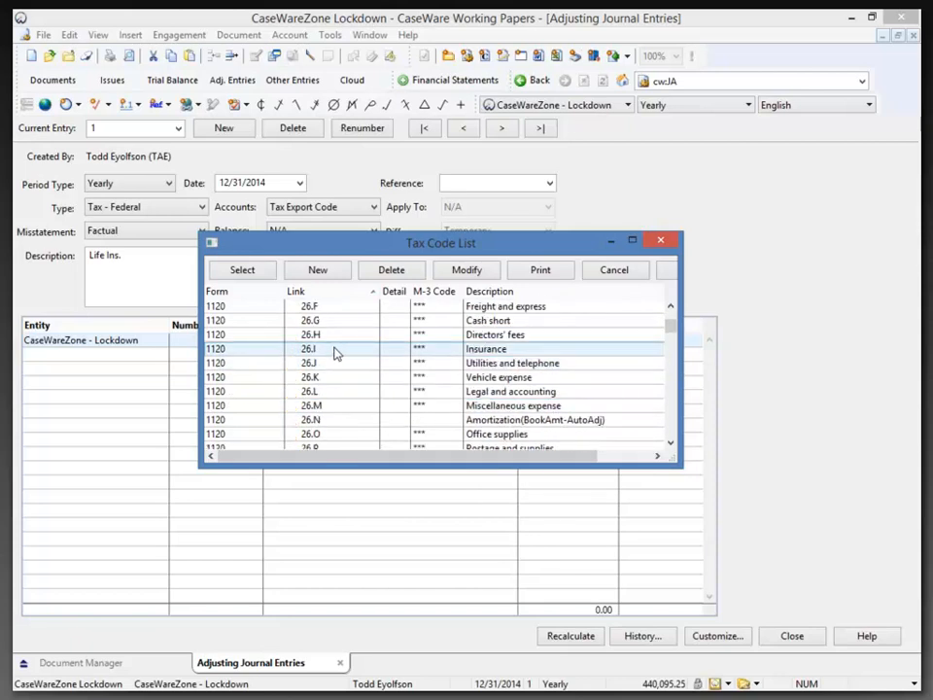
pyautogui.moveTo(669, 328); pyautogui.dragTo(654, 361)
pyautogui.scroll(-10, 407, 392)
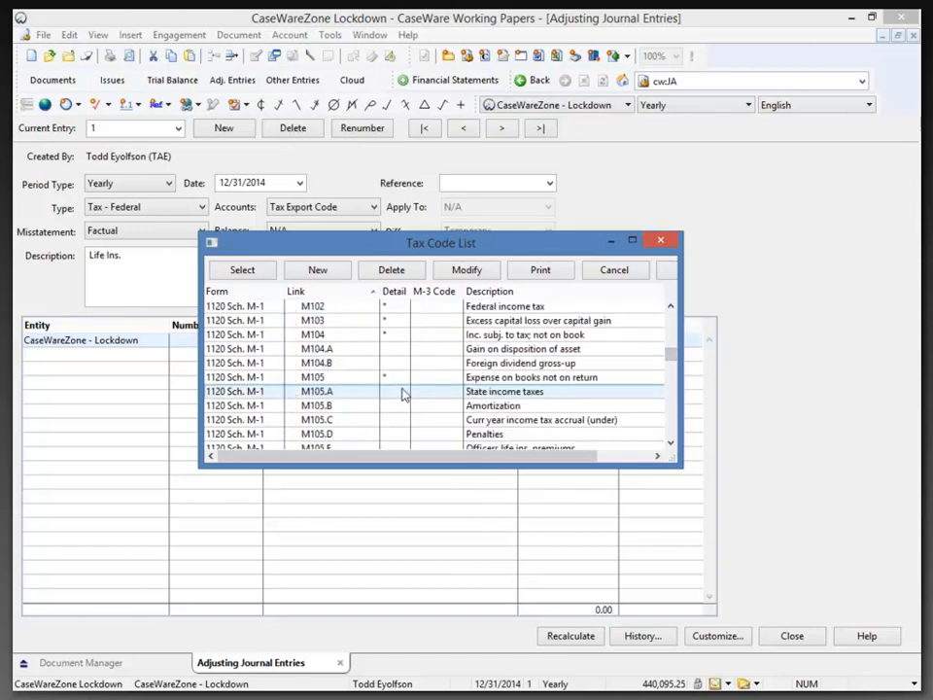
pyautogui.click(325, 366)
pyautogui.click(245, 272)
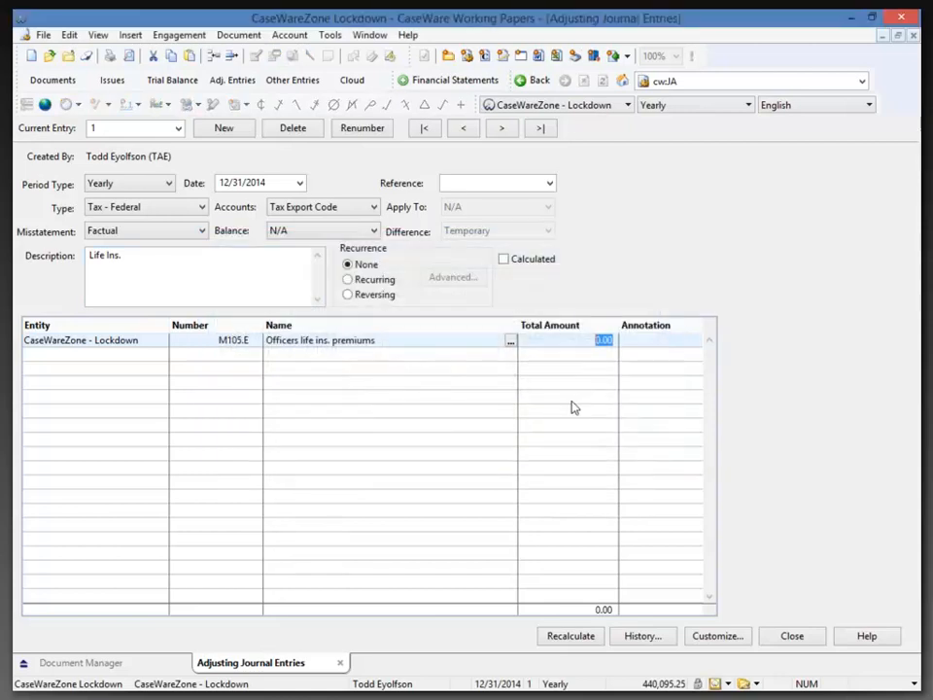
pyautogui.write('630')
pyautogui.press('Return')
# Add an offsetting entry line for tax code 26.I, Insurance, with an amount of -630
pyautogui.press('Return')
pyautogui.write('26')
pyautogui.press('Return')
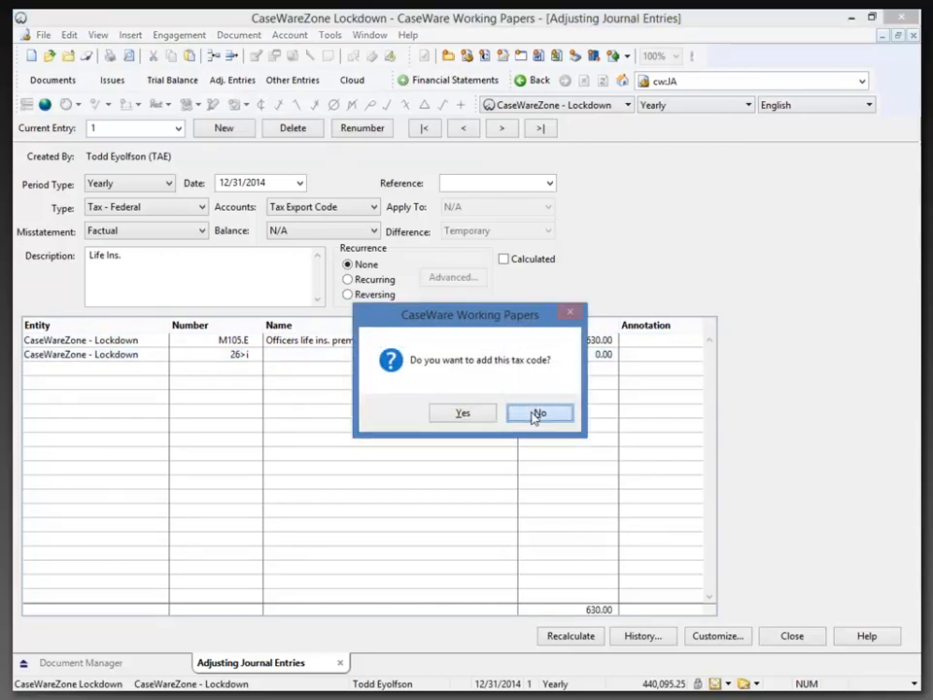
pyautogui.click(537, 413)
pyautogui.write('.I')
pyautogui.press('Return')
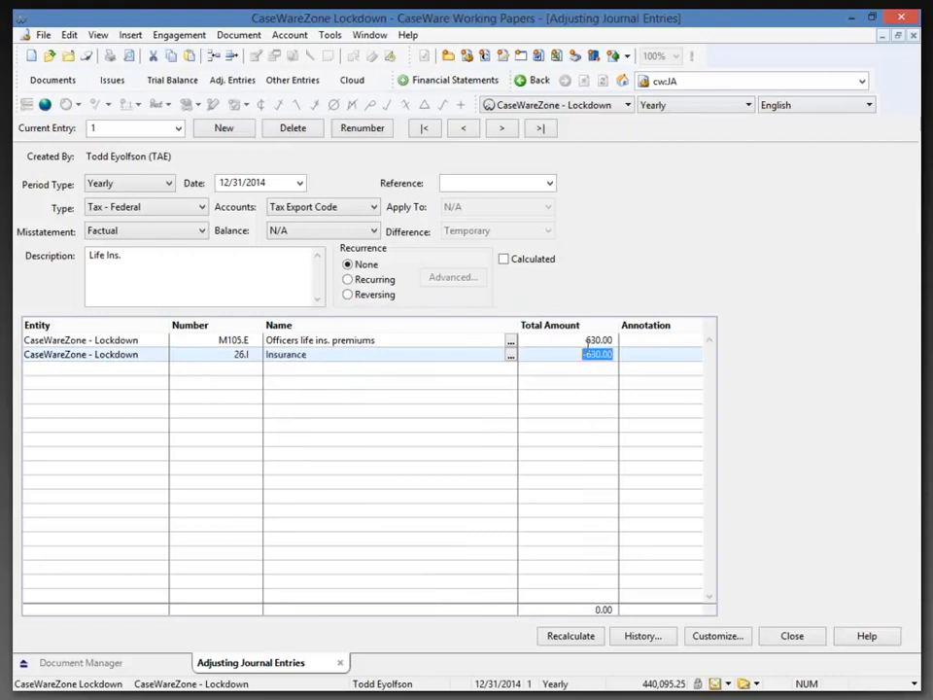
pyautogui.click(451, 342)
pyautogui.click(230, 285)
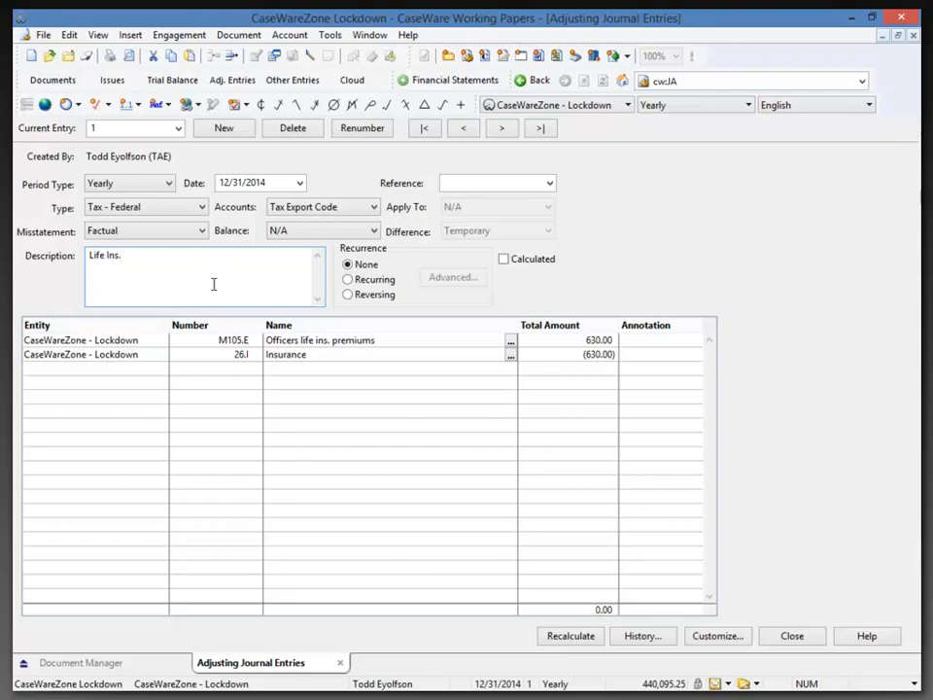
# Open the Tax reconciliation document and examine the Life Ins. adjustment under tax line 26 I, Insurance
pyautogui.click(143, 667)
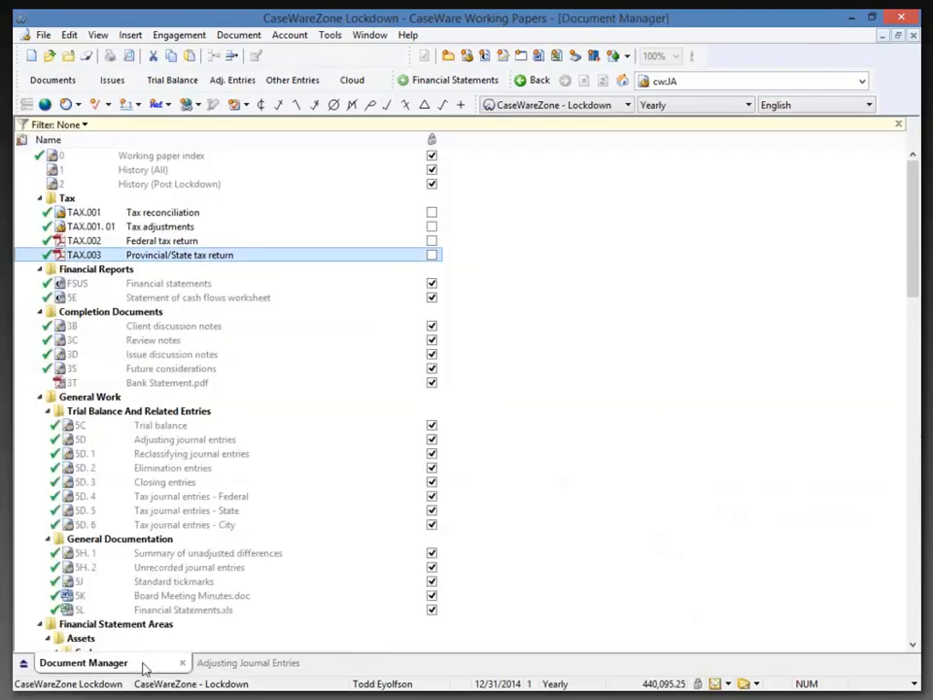
pyautogui.click(173, 215)
pyautogui.doubleClick(175, 218)
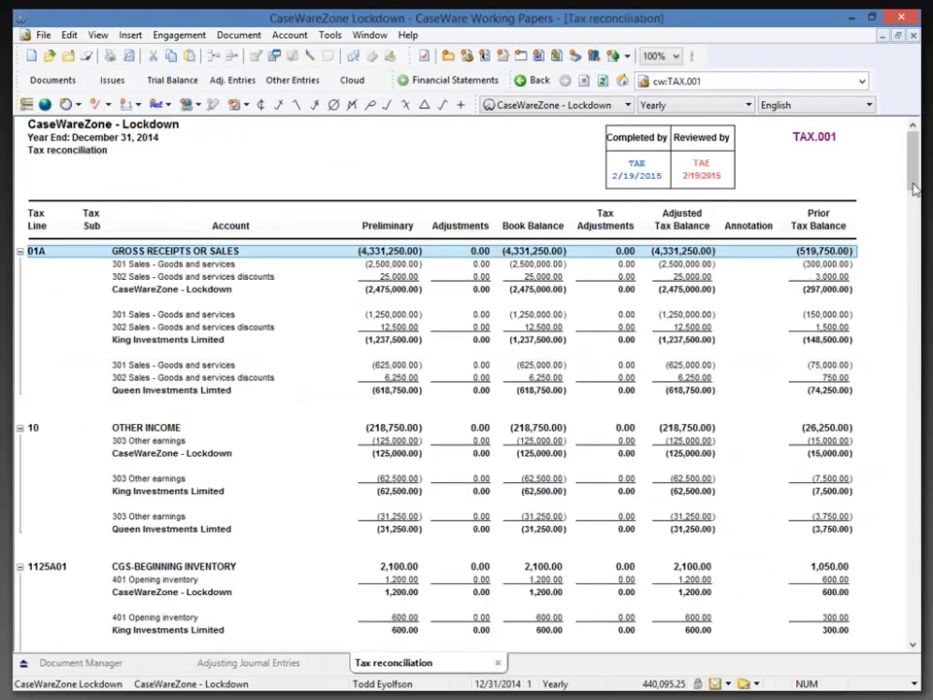
pyautogui.moveTo(914, 179); pyautogui.dragTo(904, 372)
pyautogui.scroll(5, 438, 303)
pyautogui.scroll(4, 397, 279)
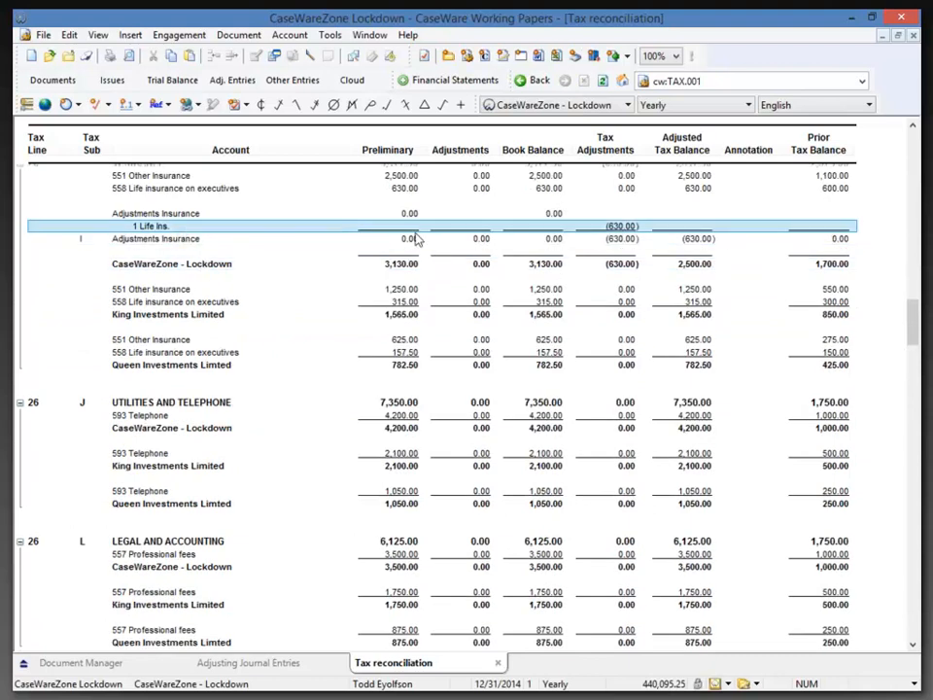
pyautogui.scroll(1, 428, 243)
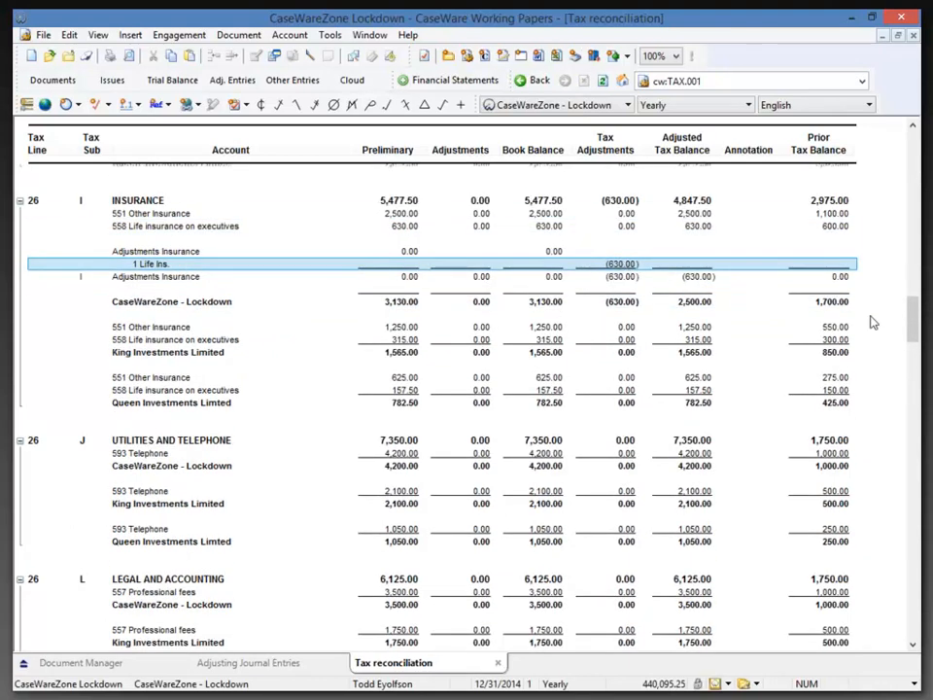
# Review the officers life insurance line and M-1 adjustments at the end of the Tax reconciliation, and close the document
pyautogui.moveTo(915, 327); pyautogui.dragTo(912, 634)
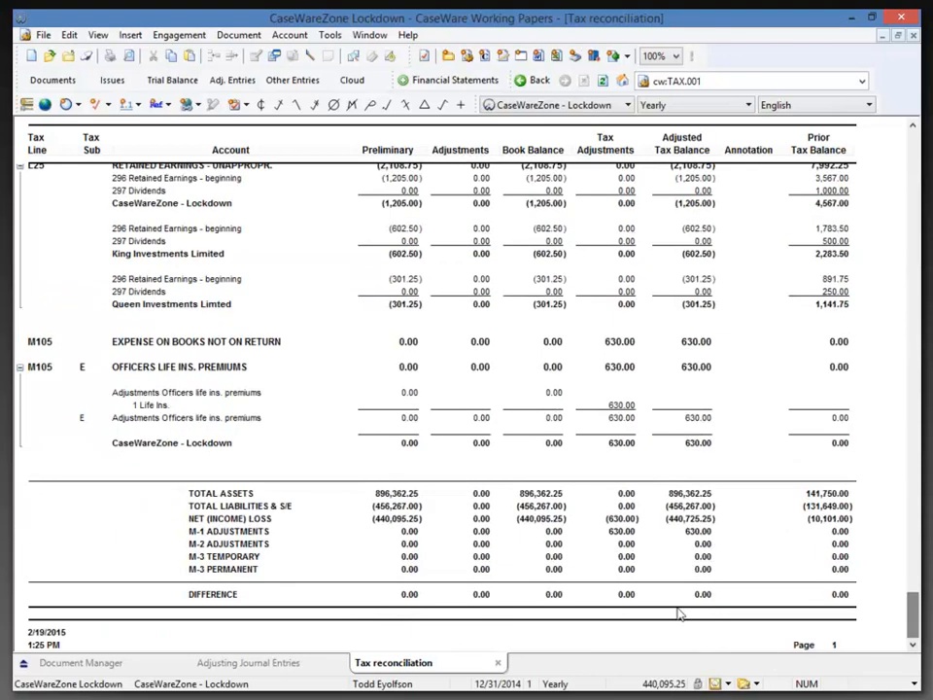
pyautogui.click(623, 442)
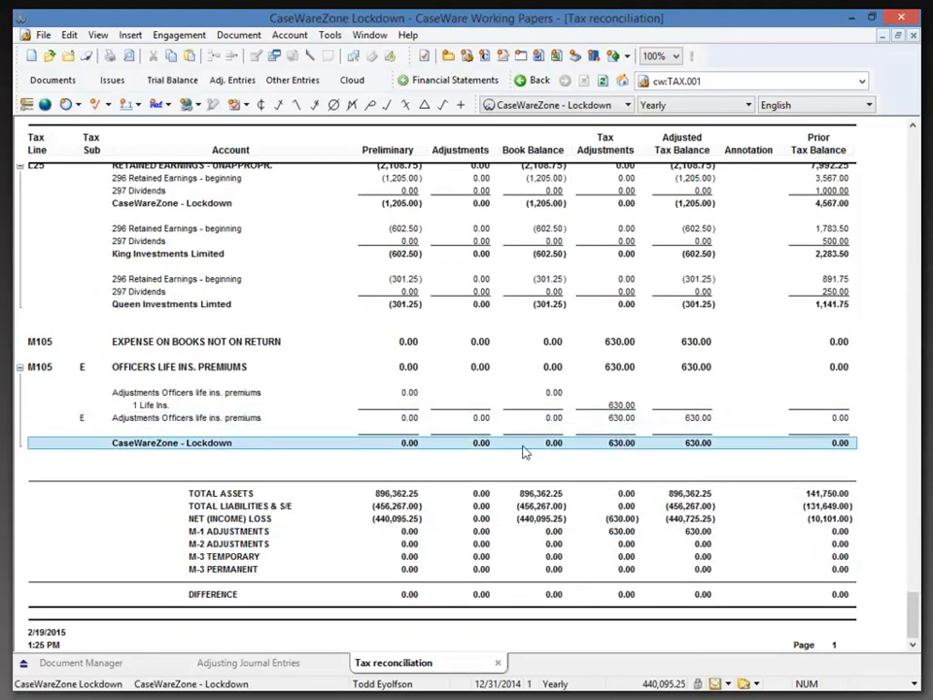
pyautogui.click(619, 404)
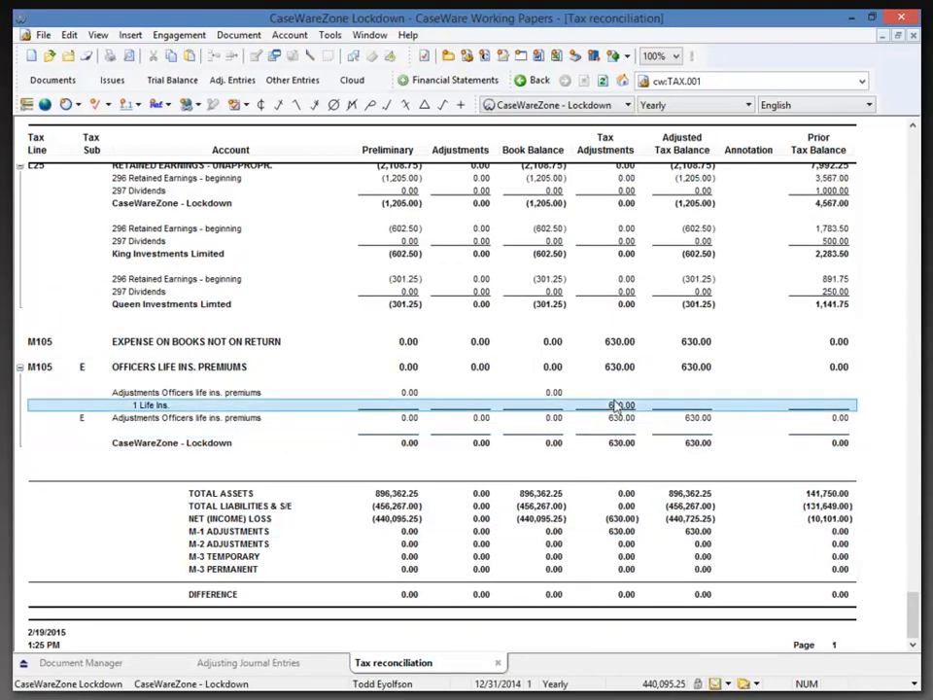
pyautogui.click(623, 532)
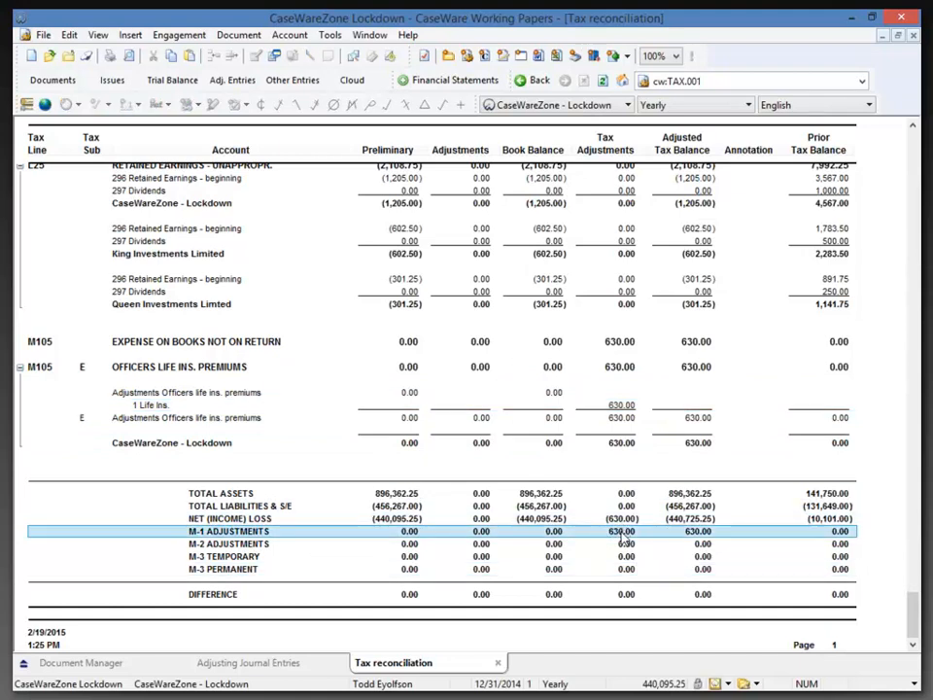
pyautogui.click(499, 663)
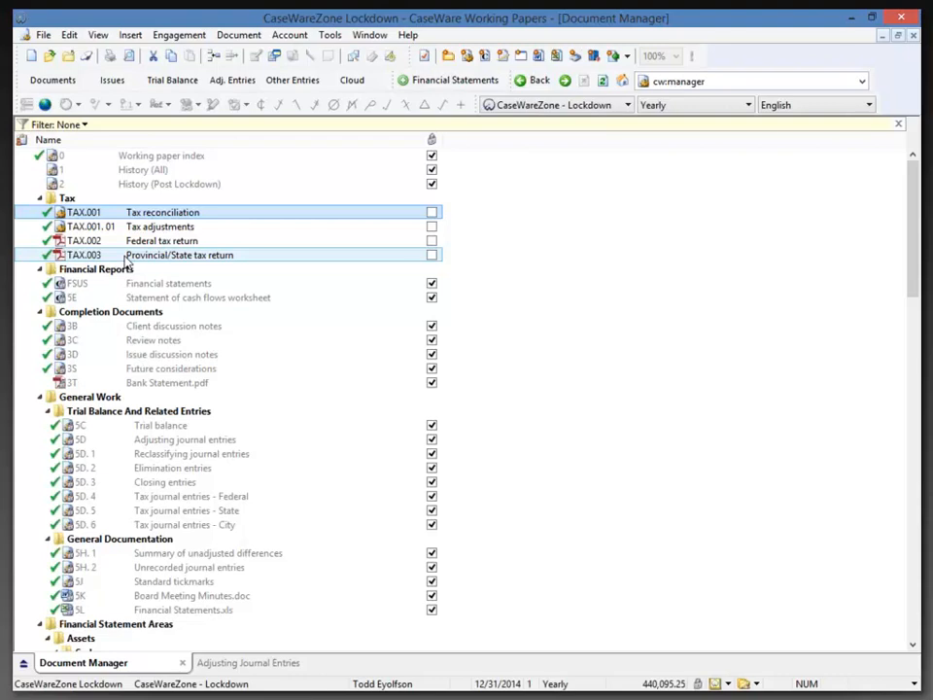
# Unlock the engagement with the lockdown override password, giving "Subsequent Event" as explanation and keeping it unlocked until relocked
pyautogui.click(179, 36)
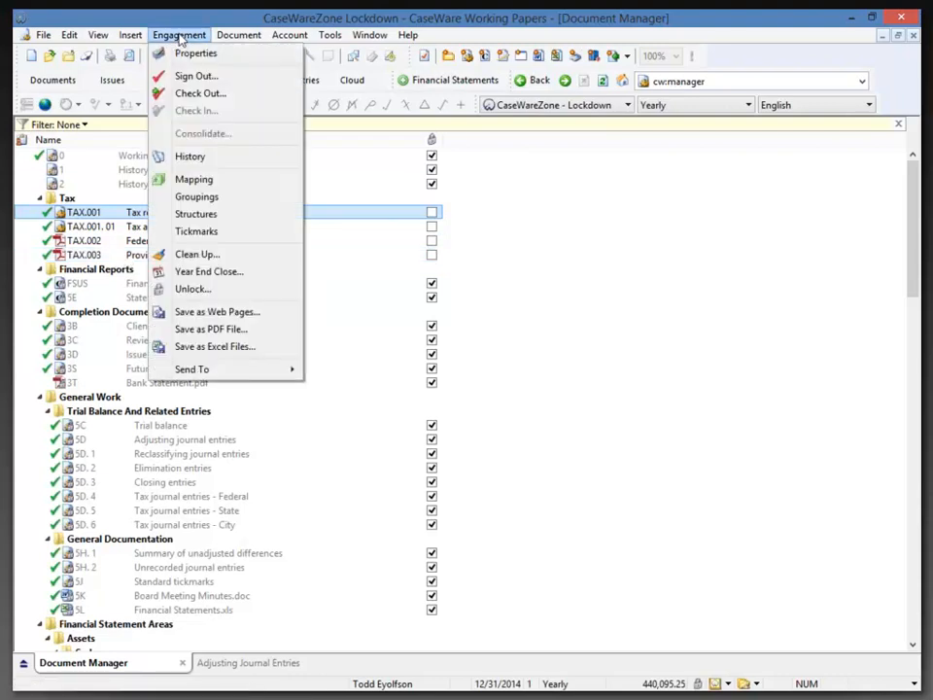
pyautogui.click(191, 289)
pyautogui.write('••')
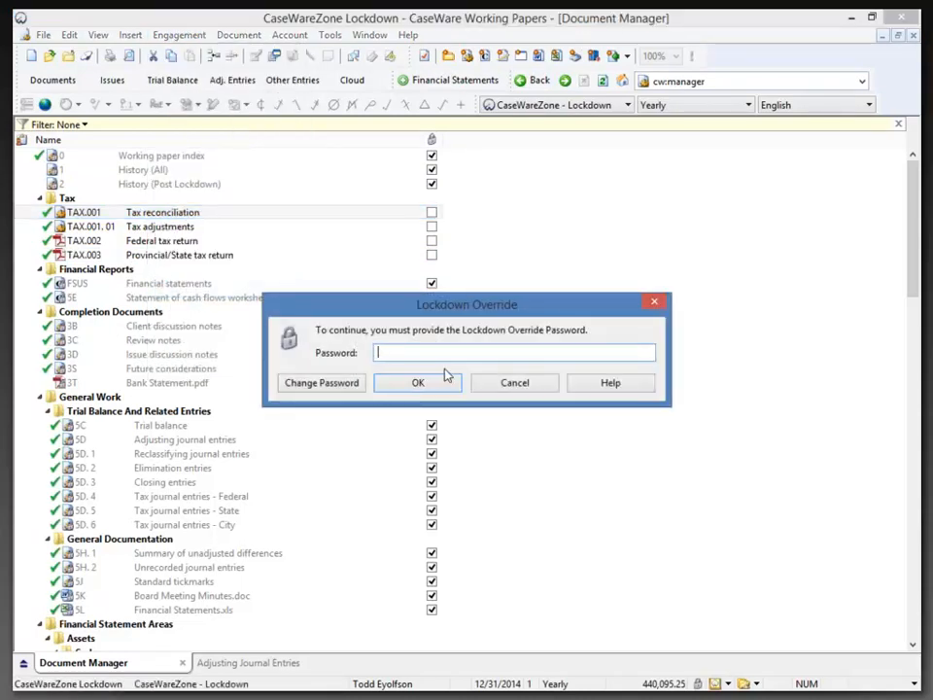
pyautogui.write('•••••••')
pyautogui.click(419, 382)
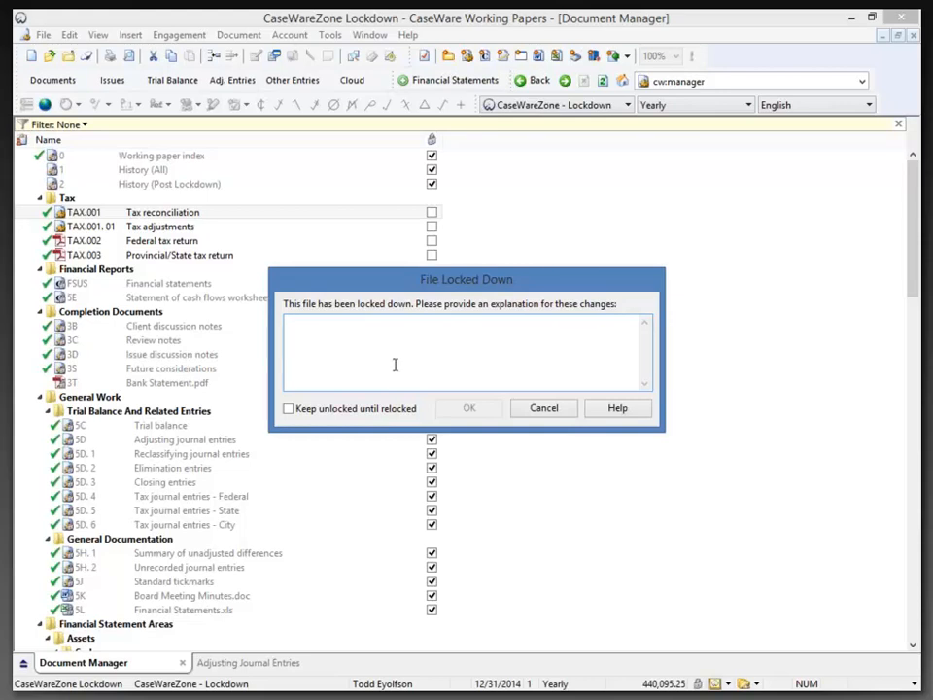
pyautogui.write('Subsequent Event')
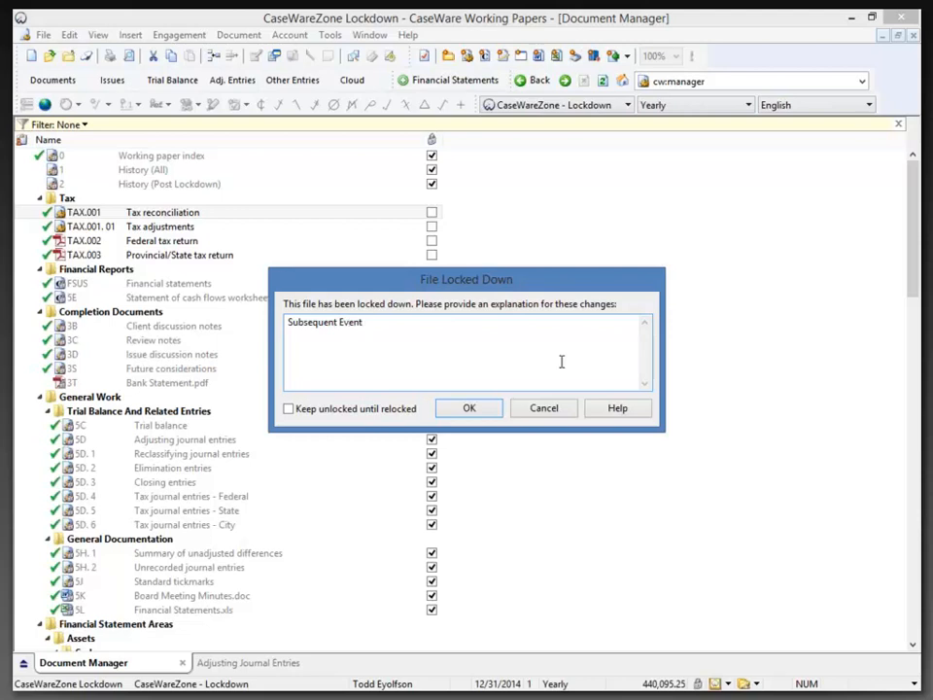
pyautogui.click(290, 409)
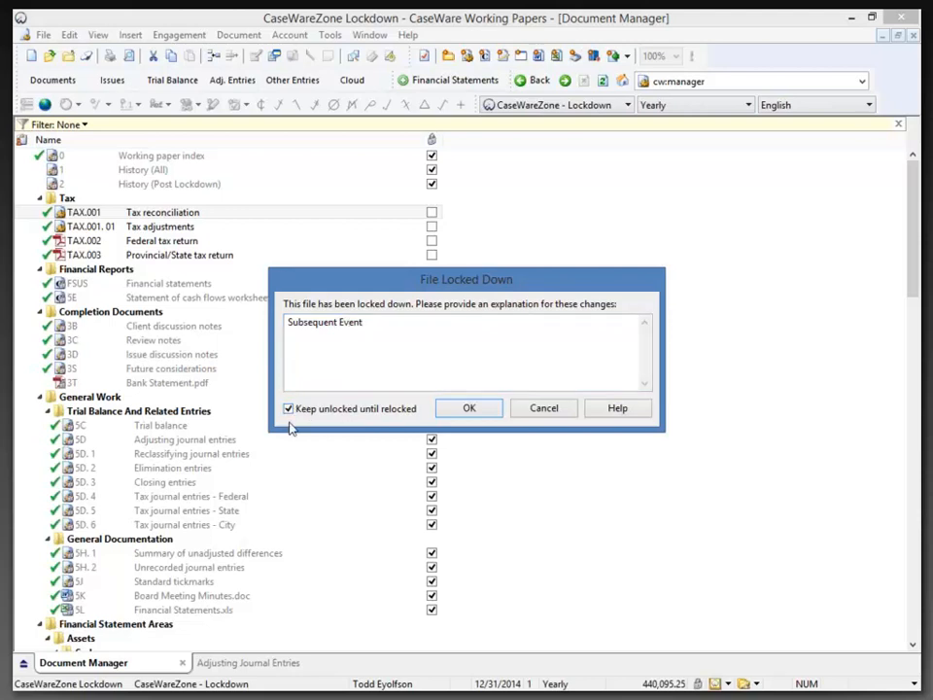
pyautogui.click(470, 408)
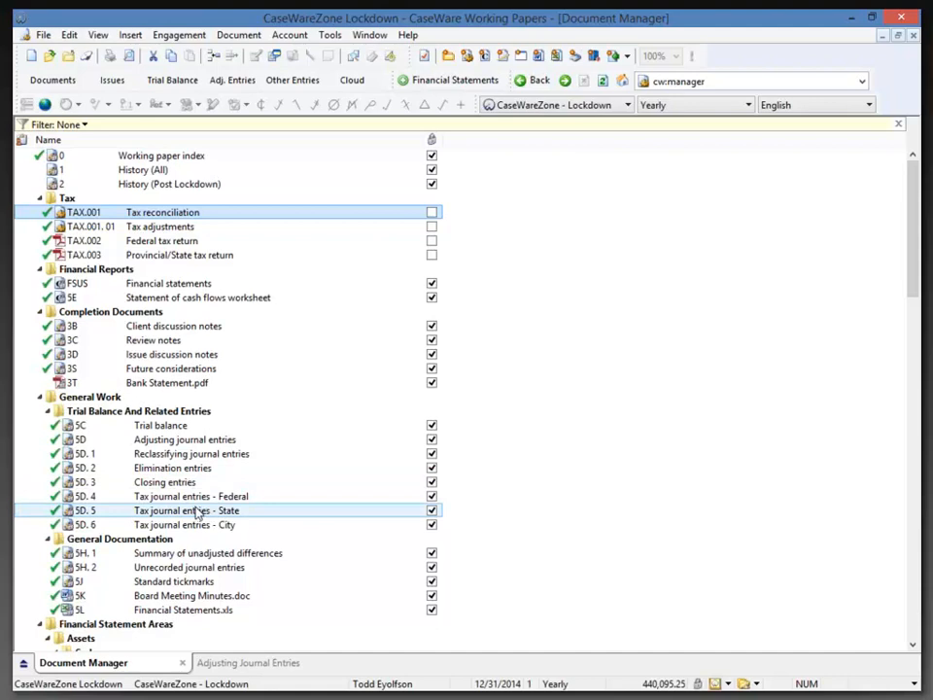
# Try to delete Bank Statement.pdf from the Completion Documents folder
pyautogui.click(151, 428)
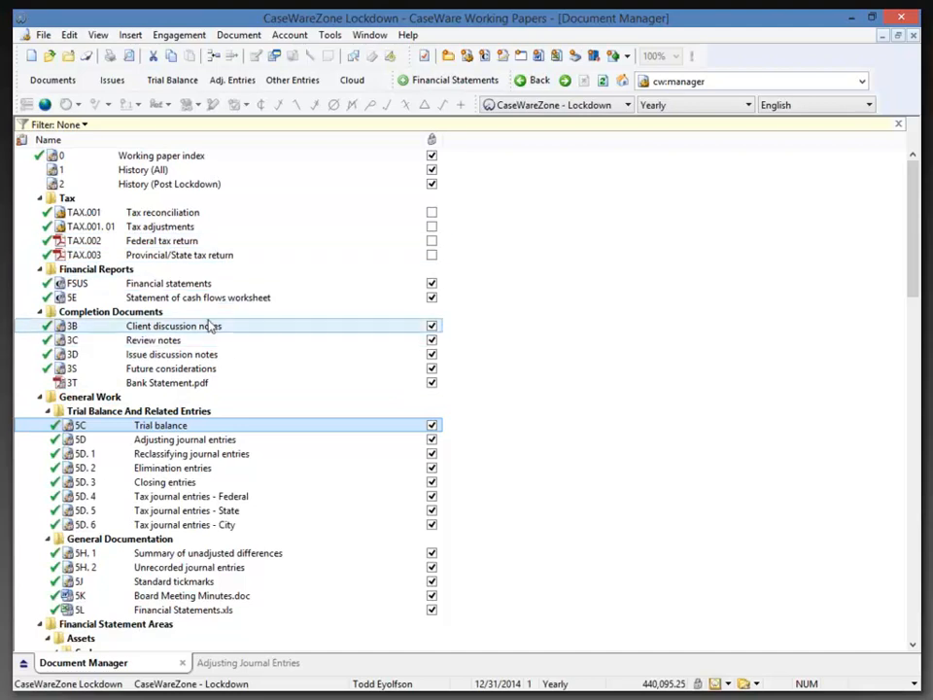
pyautogui.click(191, 383)
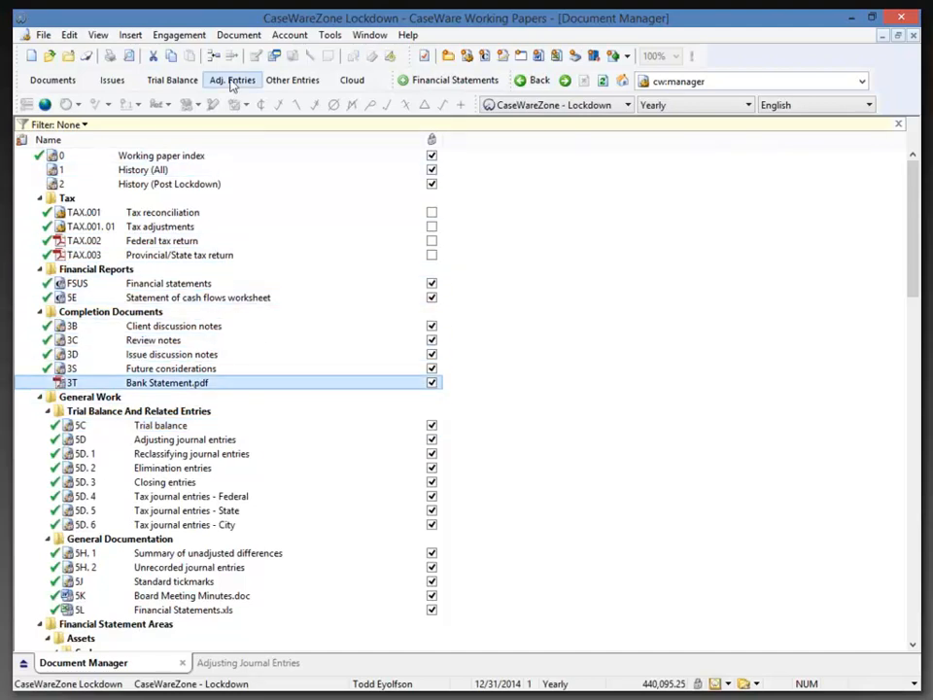
pyautogui.rightClick(195, 384)
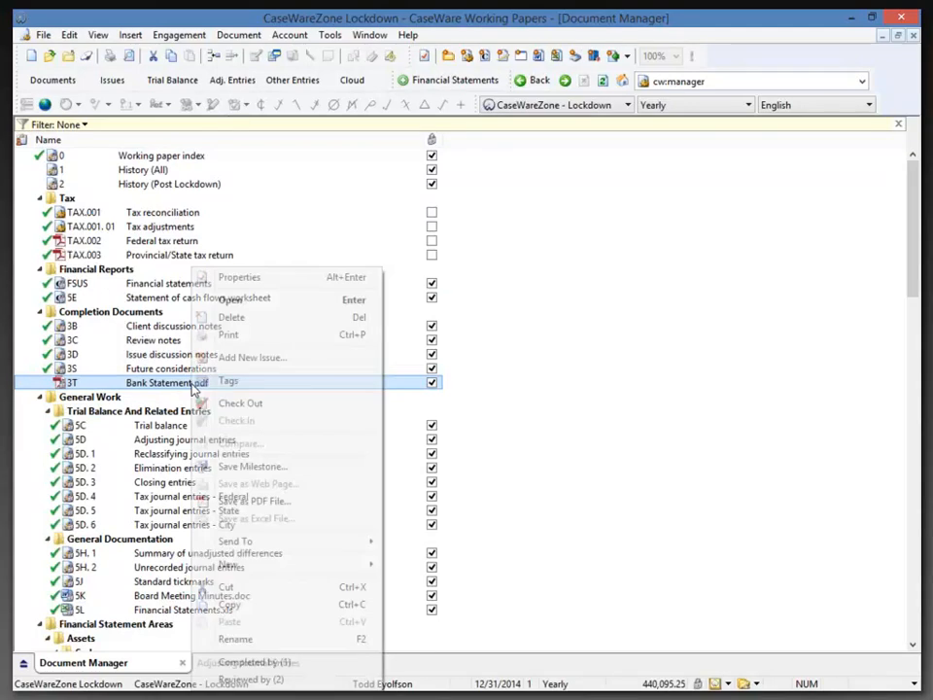
pyautogui.click(233, 317)
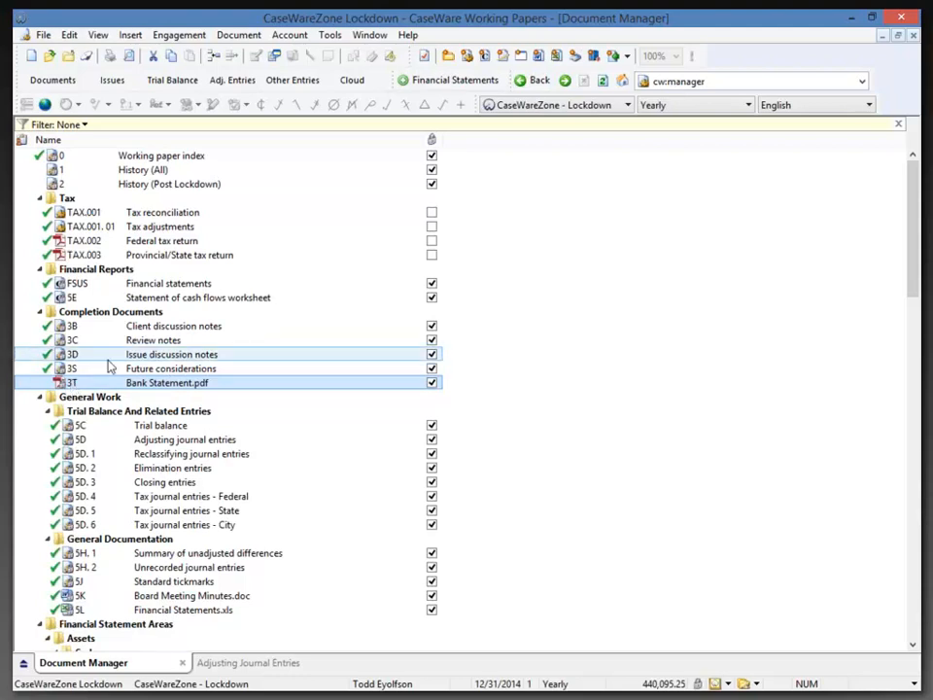
# Add Capital lease schedule.xls from File Explorer's External Documents folder to Completion Documents after Bank Statement.pdf, giving "Anotehr Explanation." as the explanation
pyautogui.hotkey('alt', 'Tab')
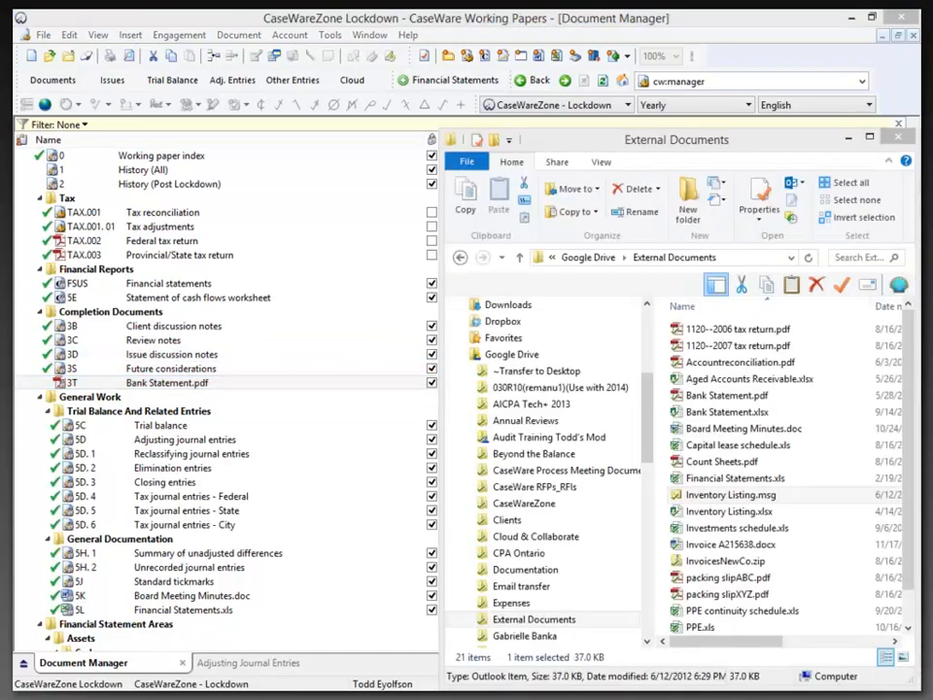
pyautogui.moveTo(701, 448); pyautogui.dragTo(188, 381)
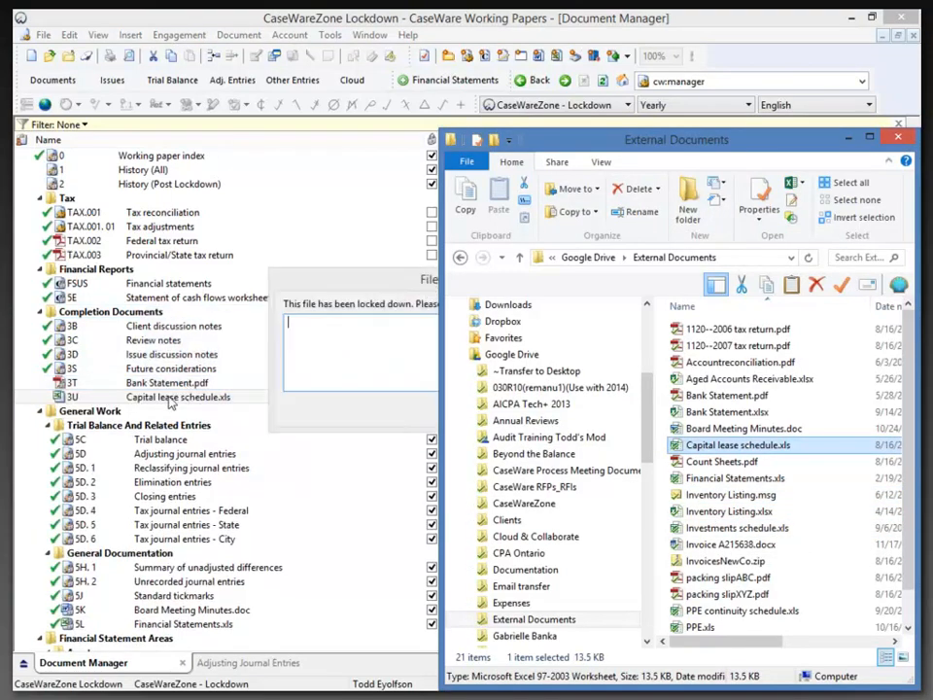
pyautogui.click(375, 358)
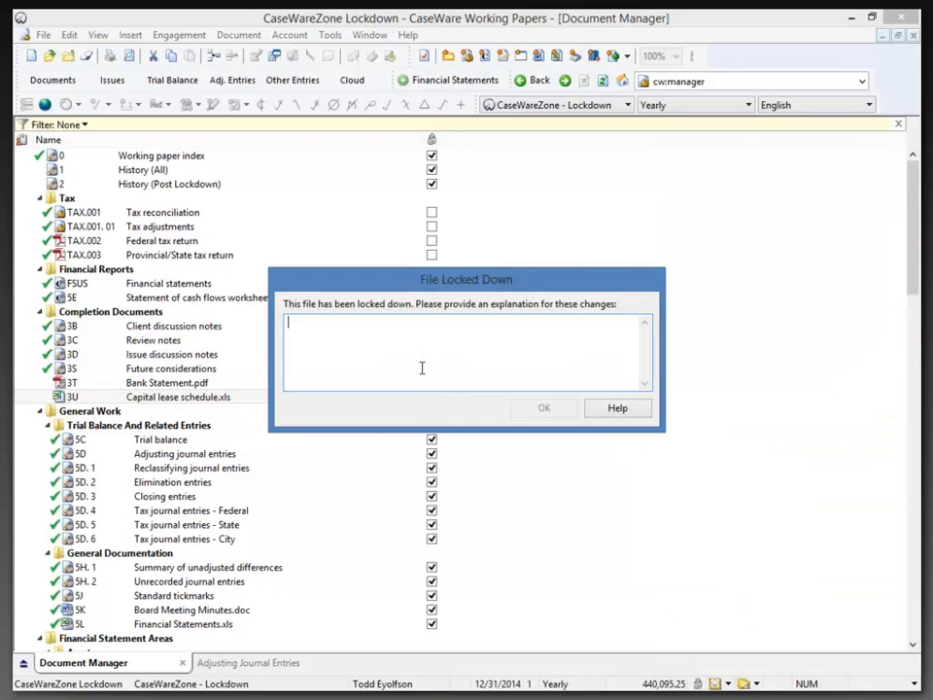
pyautogui.write('Anotehr Ex')
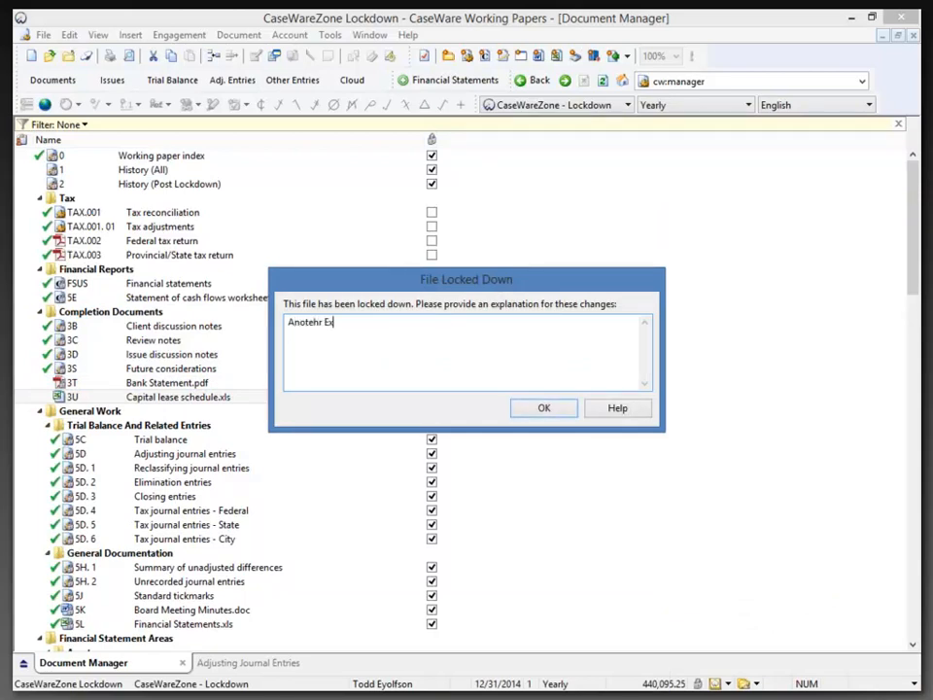
pyautogui.write('planation.')
pyautogui.click(550, 408)
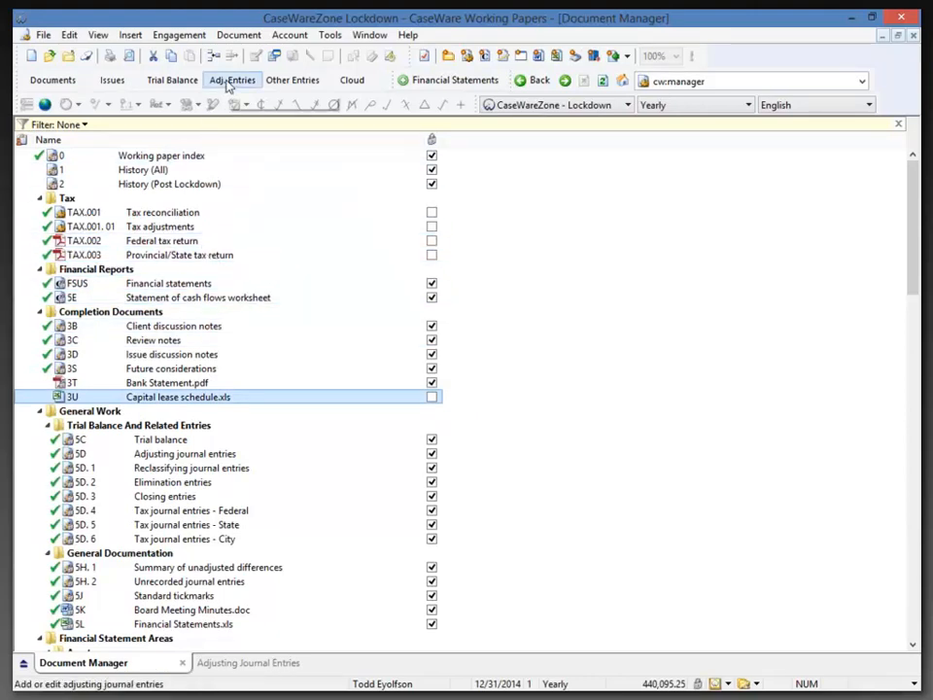
# Create a new normal adjusting journal entry with a 100,000.00 line for account 103, Domestic Bank
pyautogui.click(230, 81)
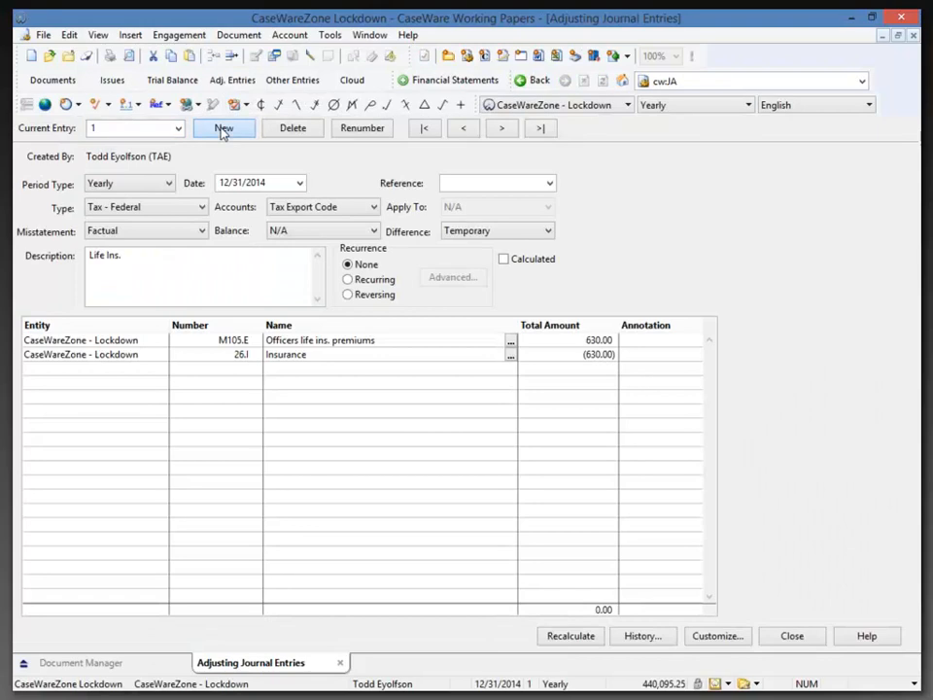
pyautogui.click(223, 129)
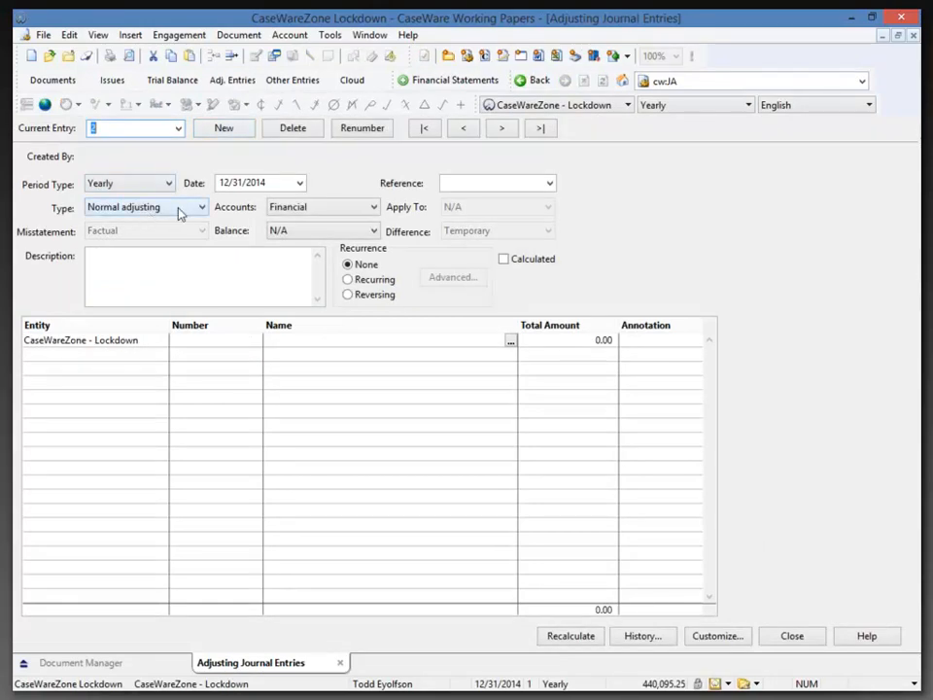
pyautogui.click(217, 342)
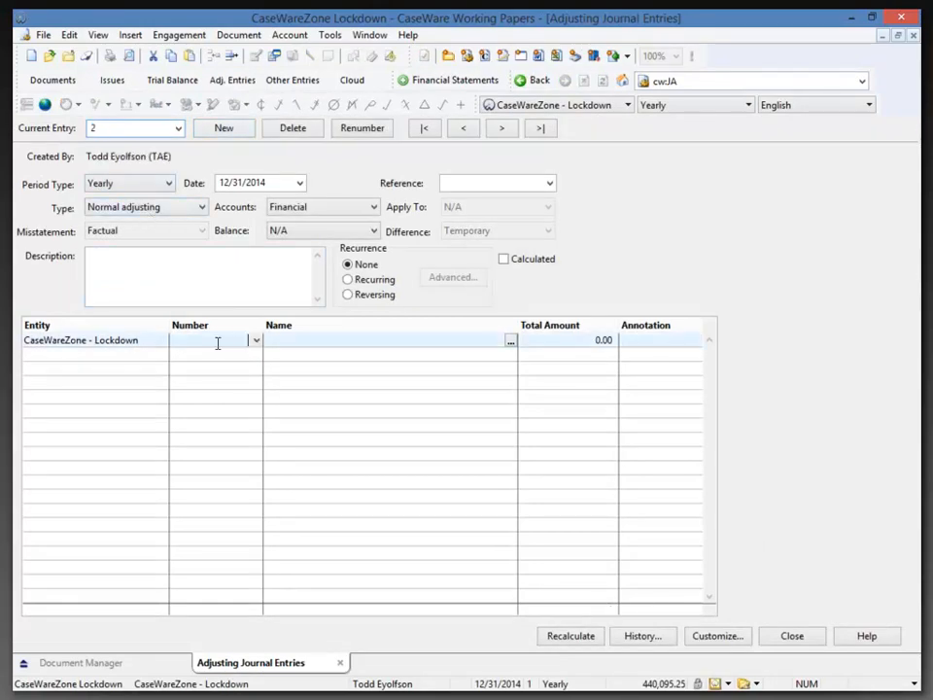
pyautogui.click(257, 338)
pyautogui.doubleClick(257, 340)
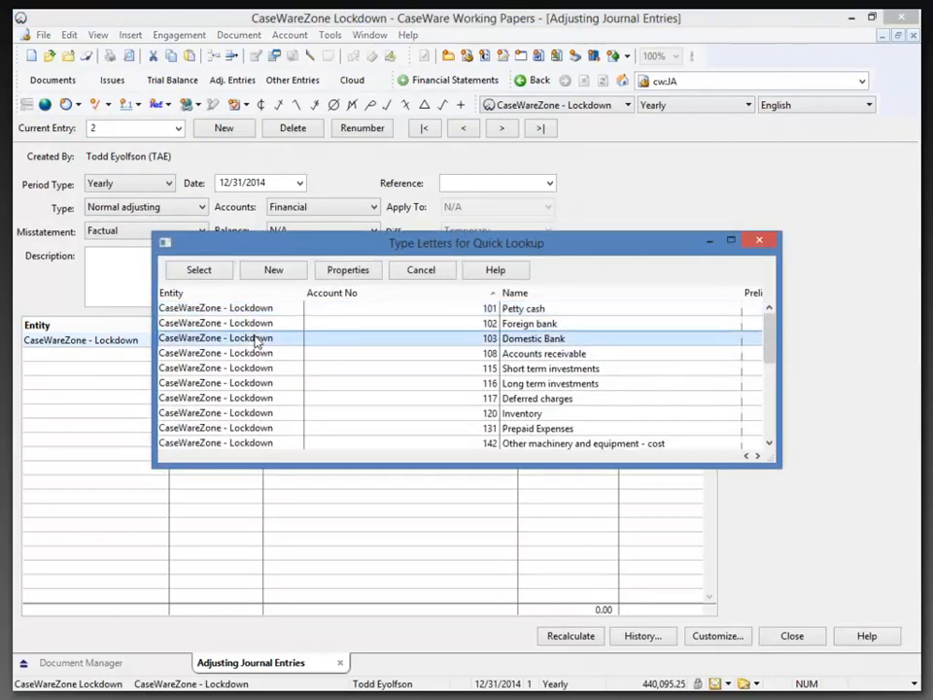
pyautogui.write('100000')
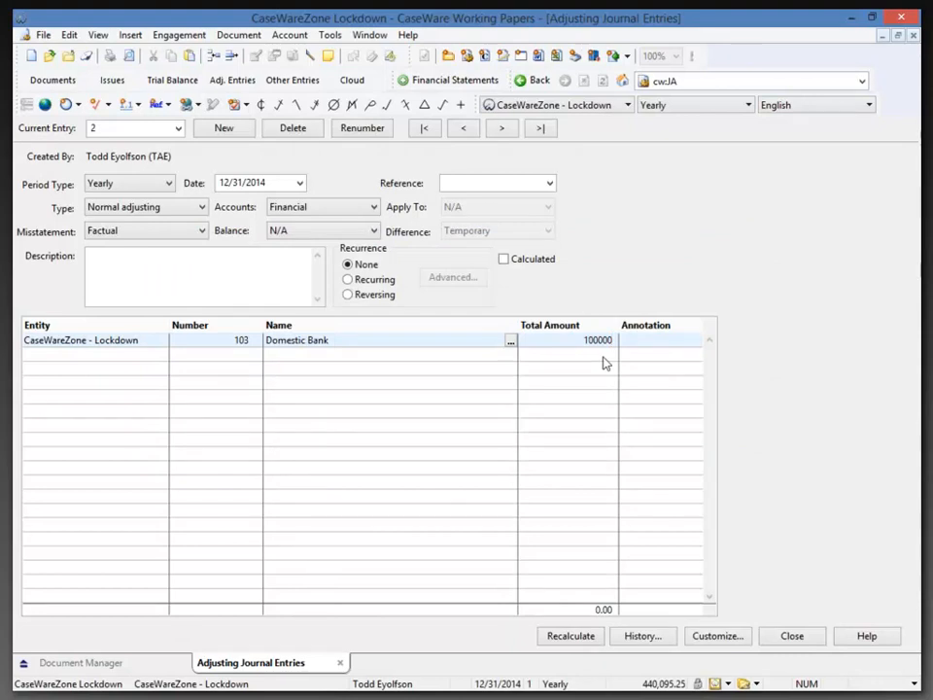
pyautogui.press('Tab')
# Offset the entry with -100,000.00 to account 301, Sales - Goods and services, describe it as "Cutoff error", and close the entries
pyautogui.click(604, 355)
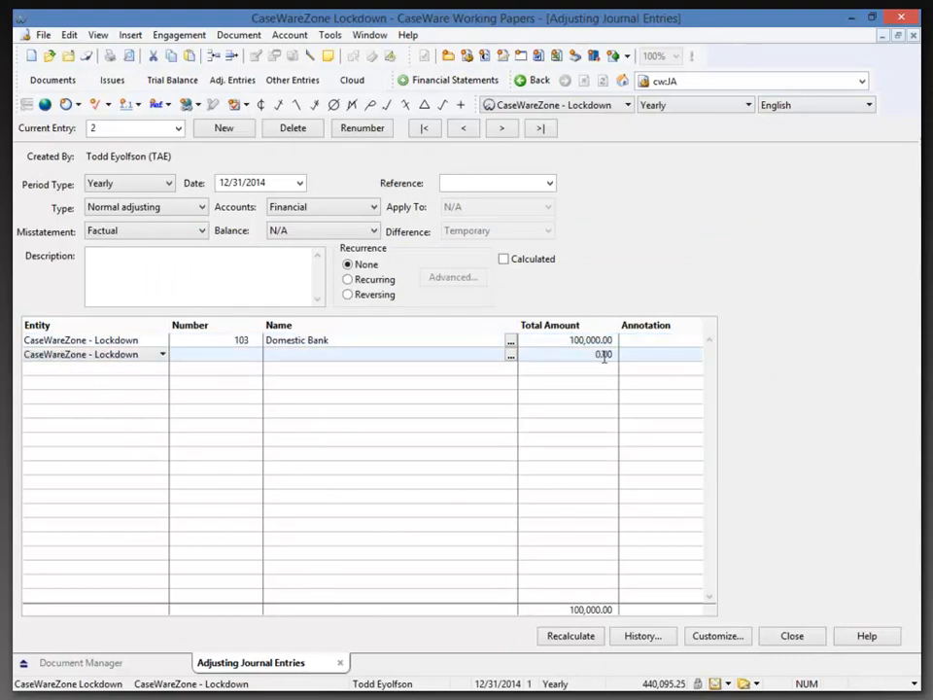
pyautogui.press('Tab')
pyautogui.write('301')
pyautogui.press('Tab')
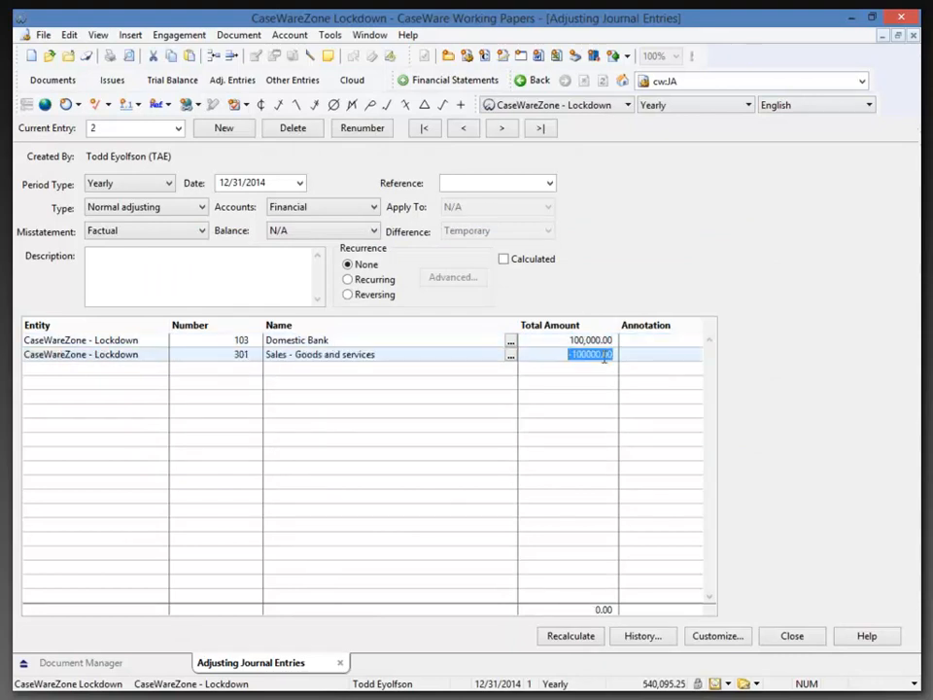
pyautogui.click(193, 263)
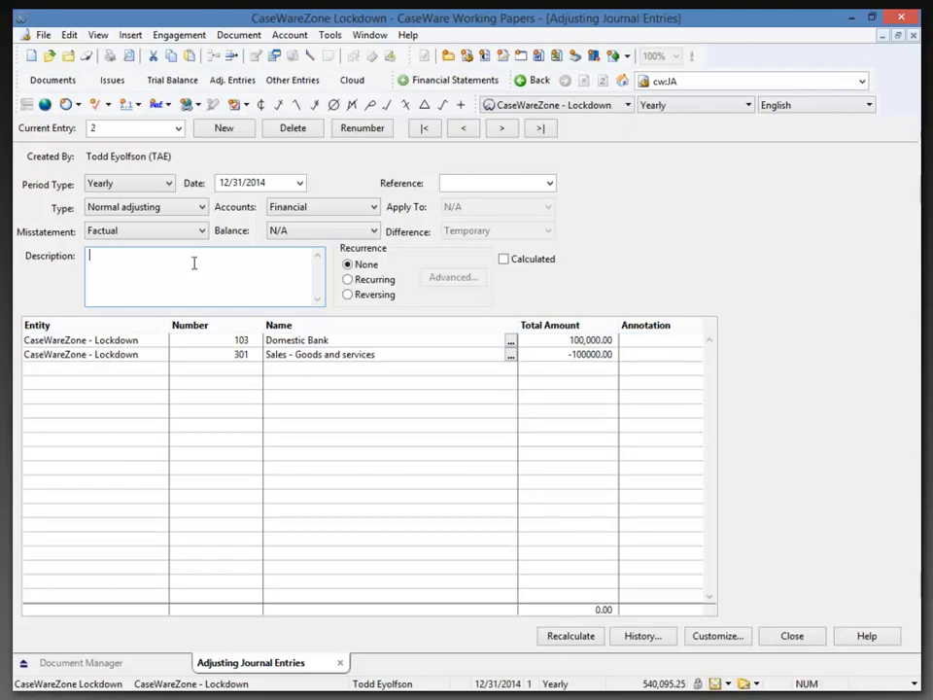
pyautogui.write('Cutoff error')
pyautogui.click(772, 641)
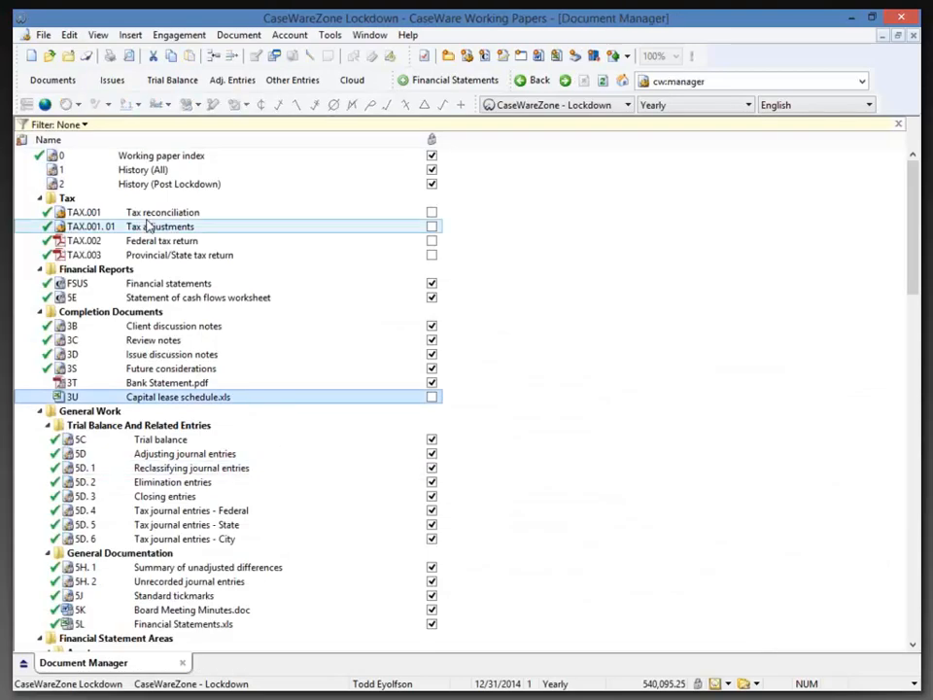
# Relock the engagement file
pyautogui.click(180, 36)
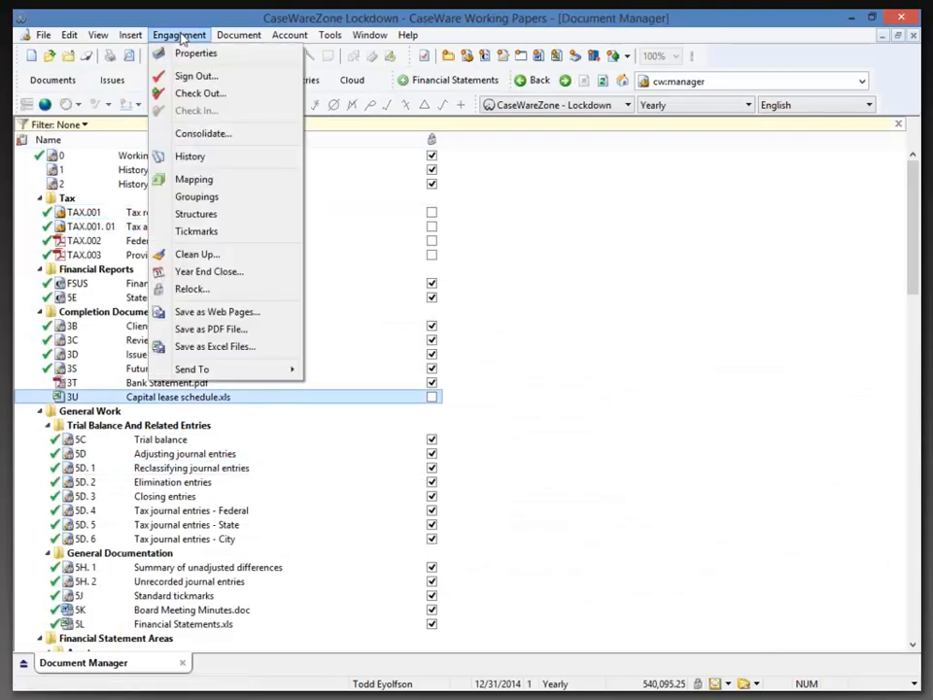
pyautogui.click(214, 289)
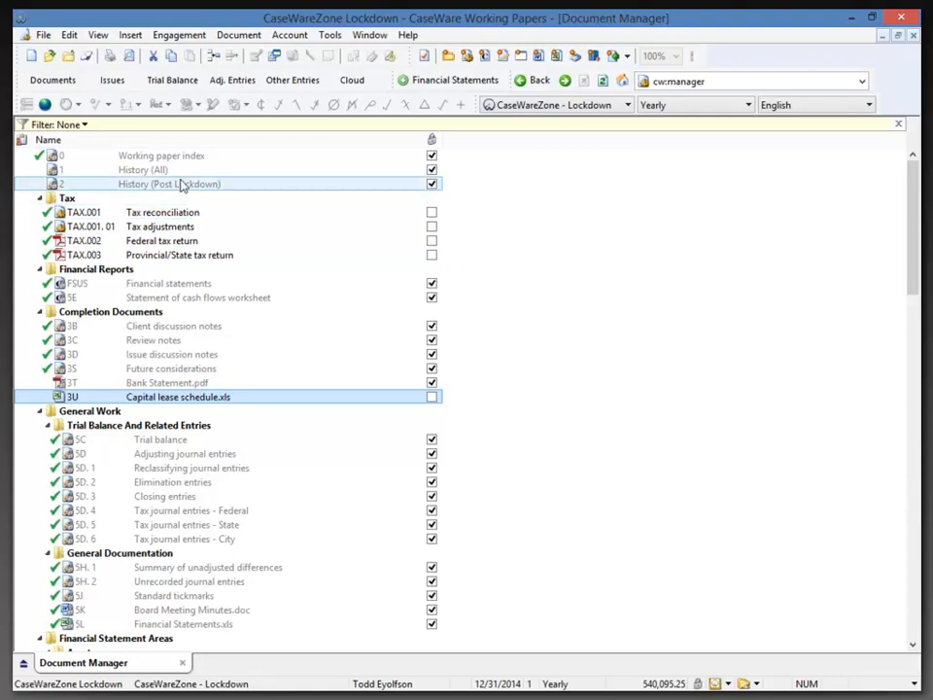
# Review the History (All) document through to the latest lockdown, document and adjusting entry events, and close it
pyautogui.doubleClick(153, 171)
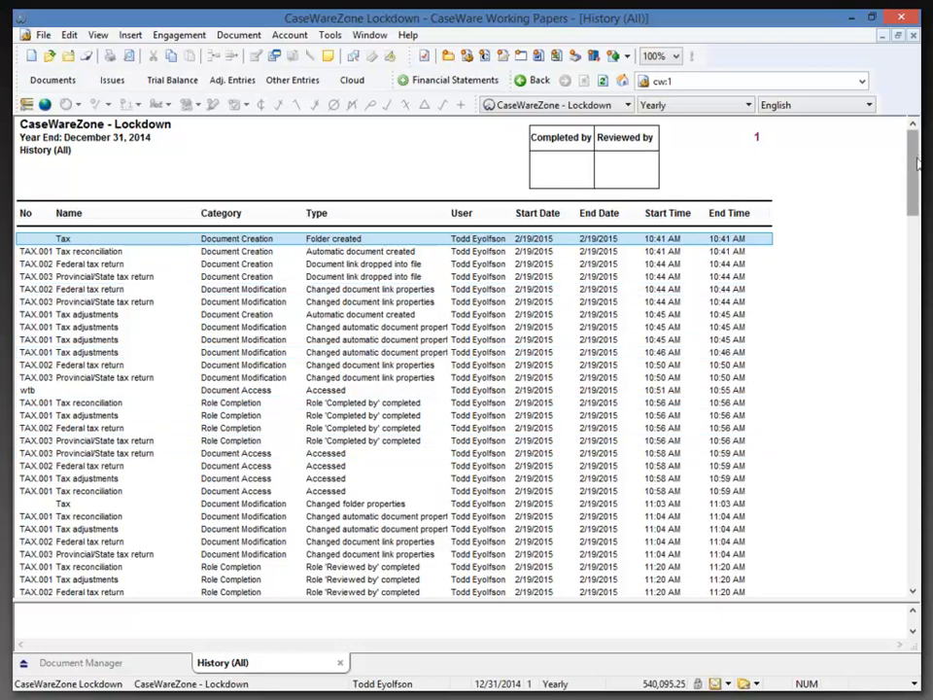
pyautogui.moveTo(914, 172); pyautogui.dragTo(897, 185)
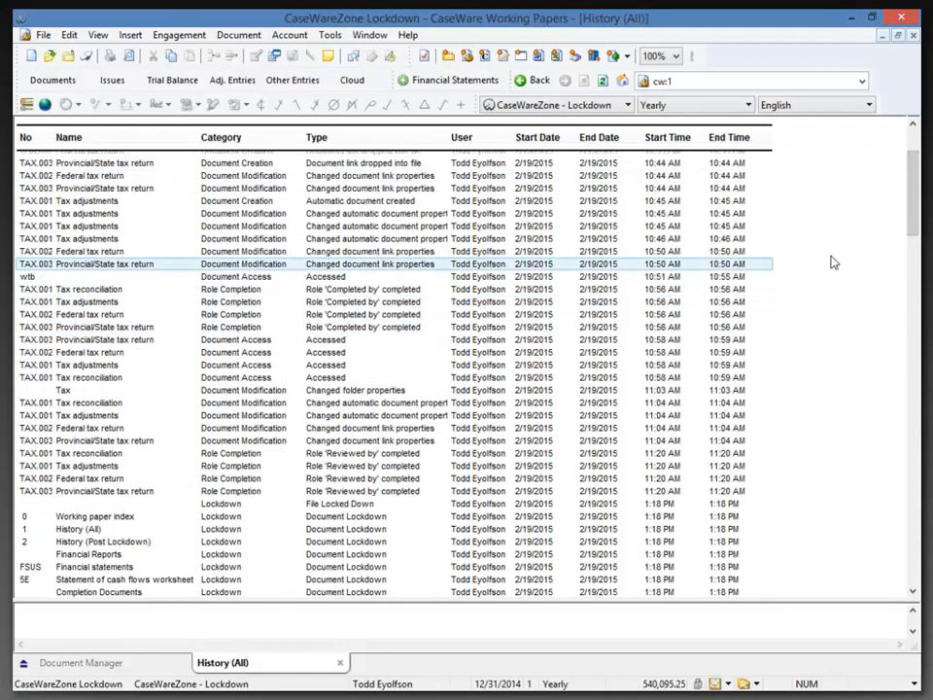
pyautogui.moveTo(914, 225); pyautogui.dragTo(888, 598)
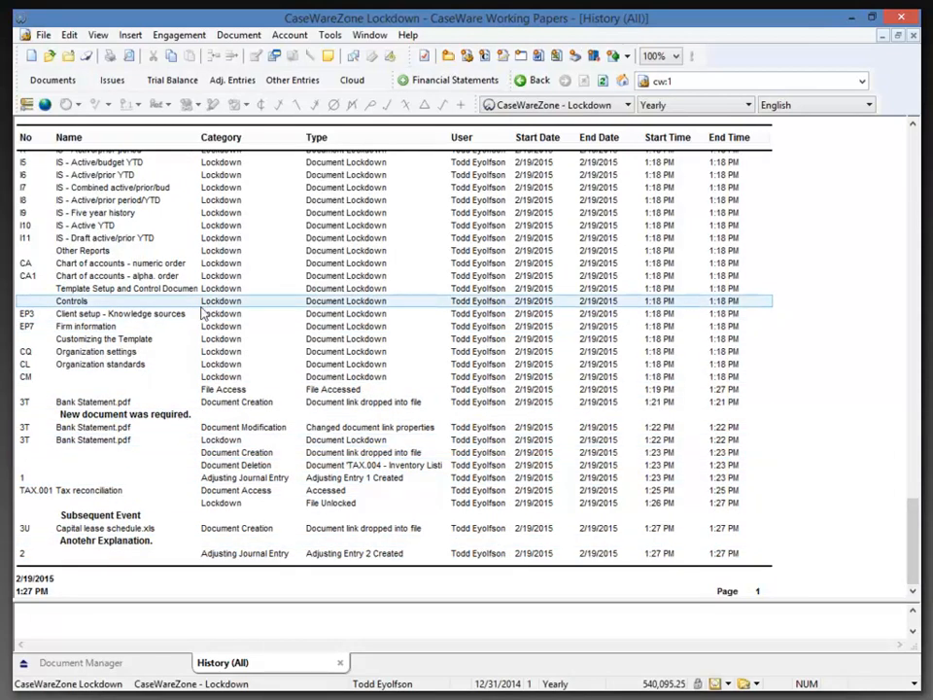
pyautogui.click(913, 36)
# Open the History (Post Lockdown) document
pyautogui.click(135, 188)
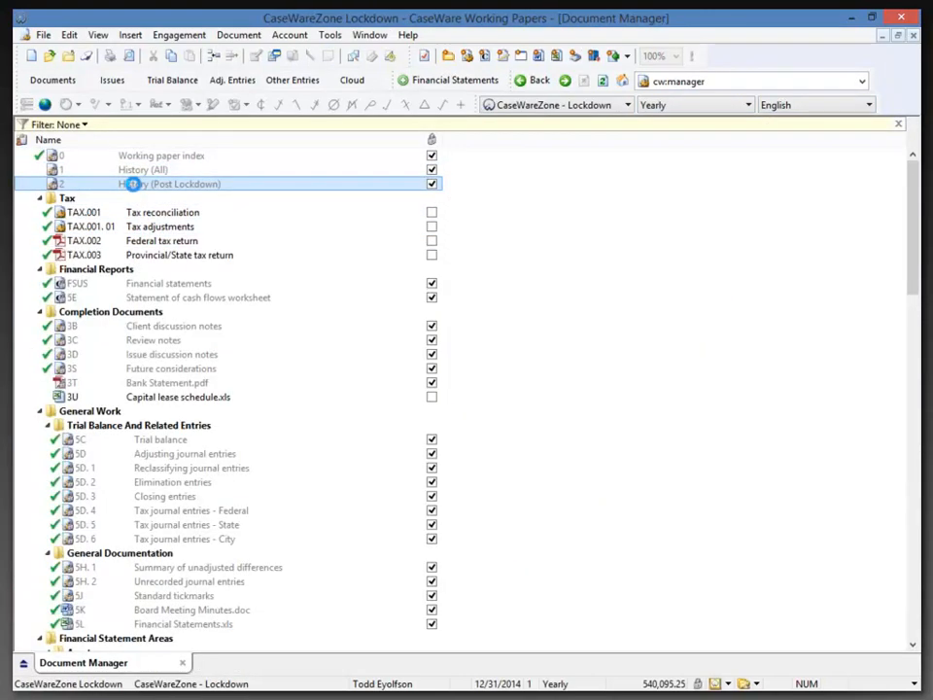